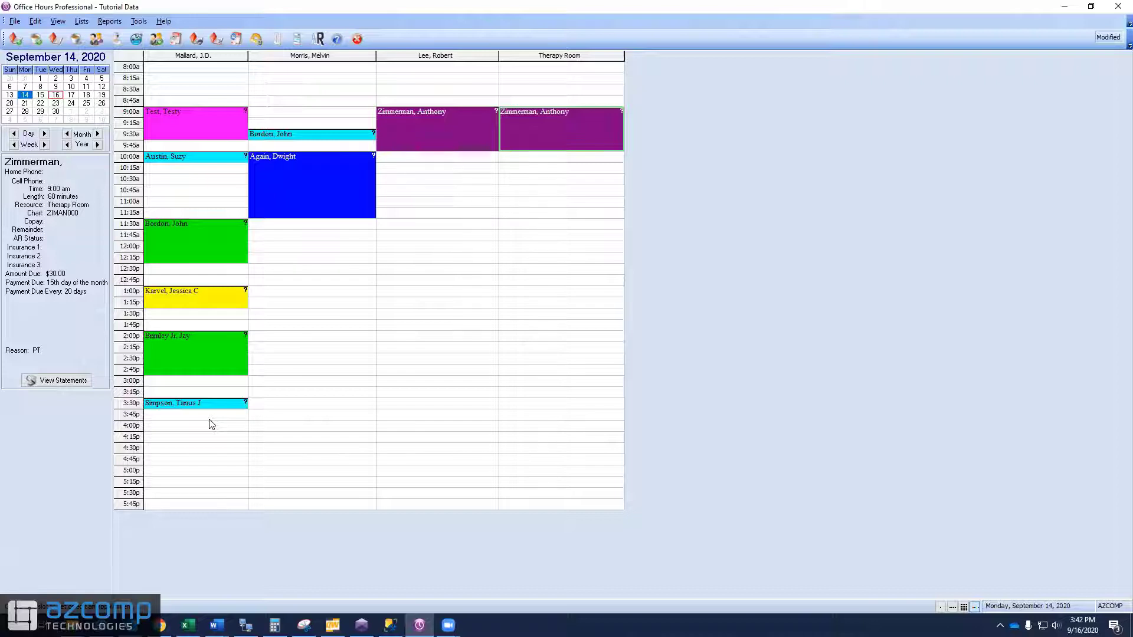
- Switch to template editing and start a new template entry on September 15, 2020 at 1:00 pm for the first provider
left_click(57, 22)
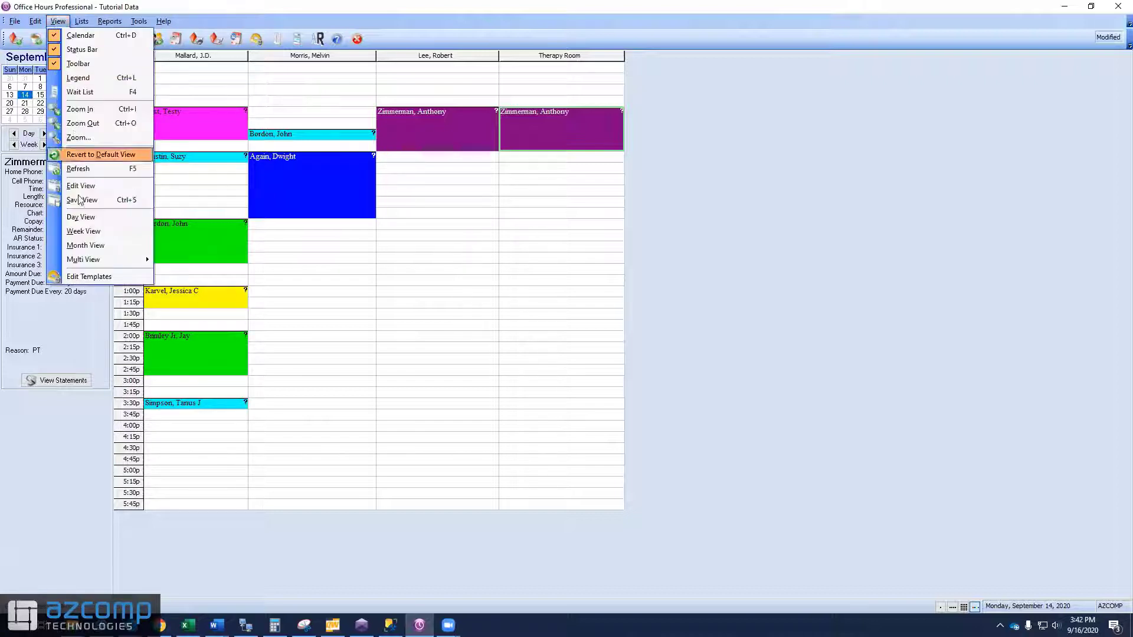
left_click(81, 279)
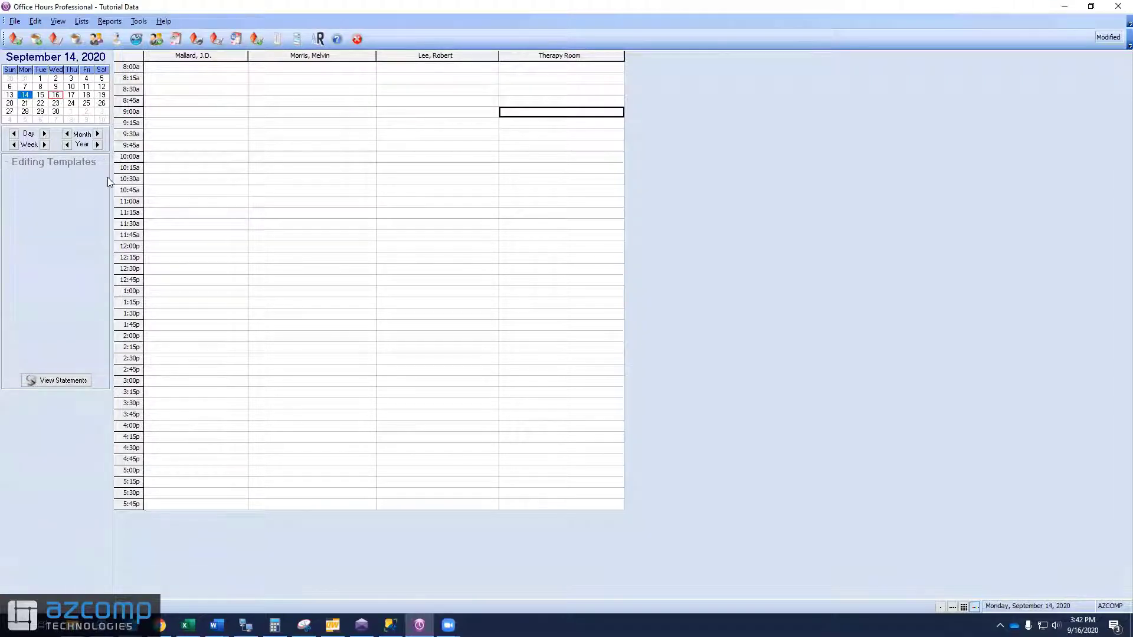
left_click(41, 95)
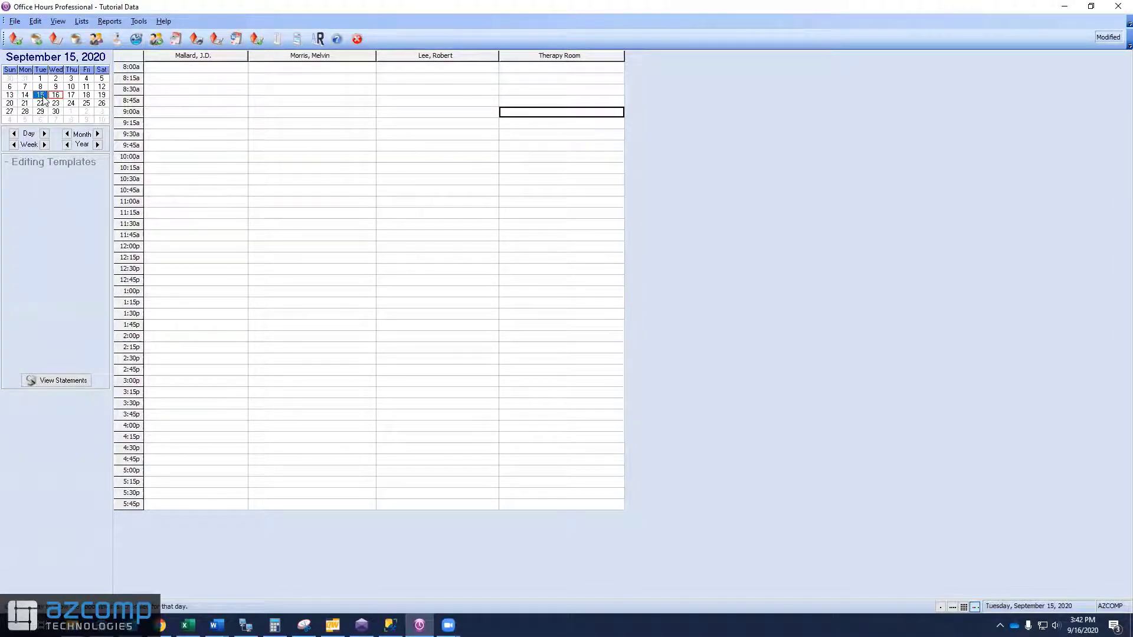
double_click(172, 296)
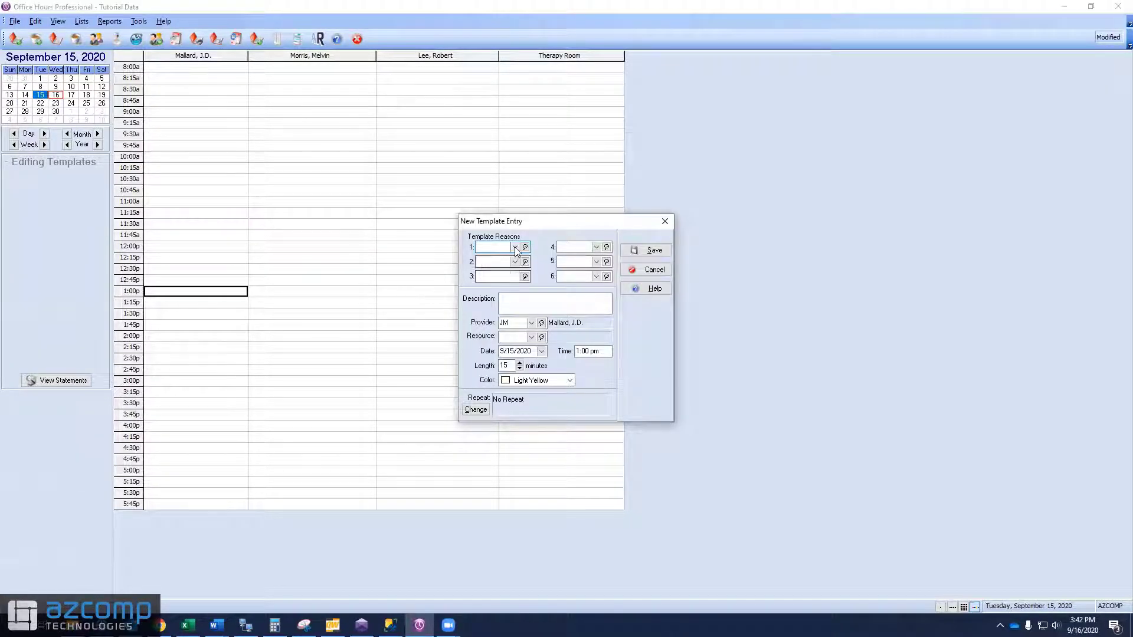
- Choose SURGERY as the first template reason of the new entry
left_click(514, 247)
key("Down")
key("Down")
key("Down")
key("Down")
key("Down")
key("Down")
key("Down")
key("Down")
key("Down")
key("Down")
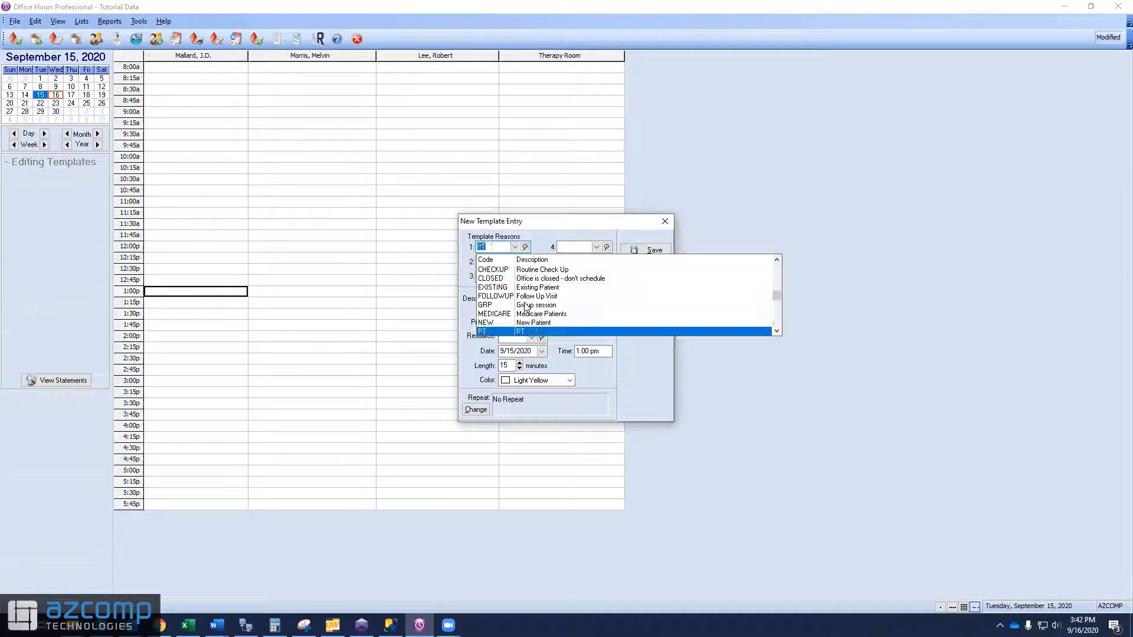
left_click(527, 324)
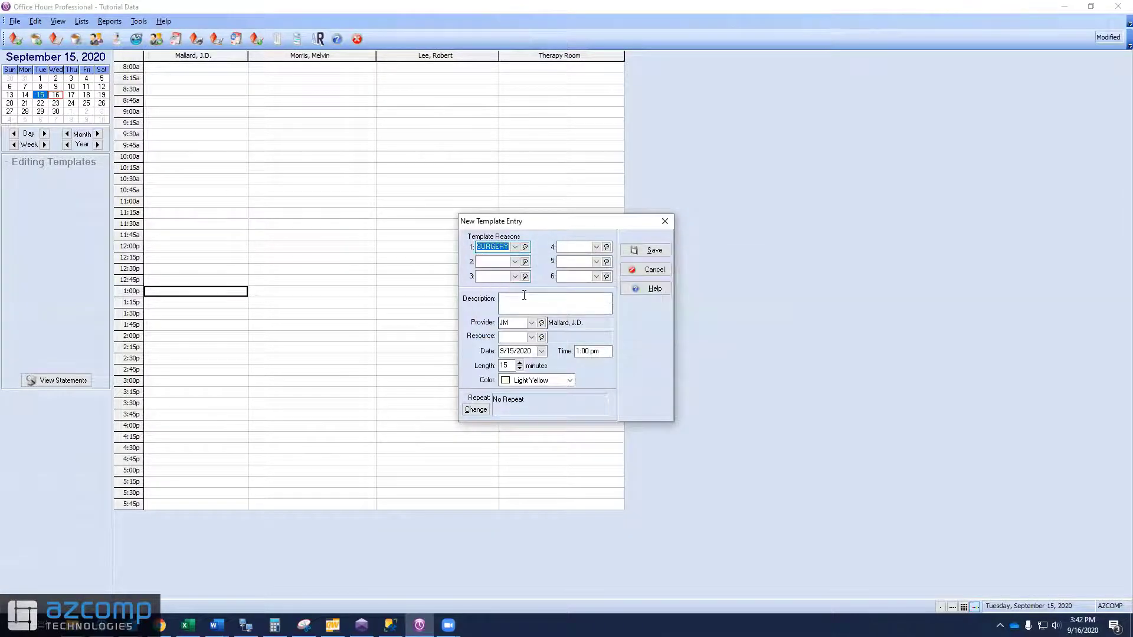
- Set the surgery template's length to 240 minutes and its color to Light Red
double_click(513, 365)
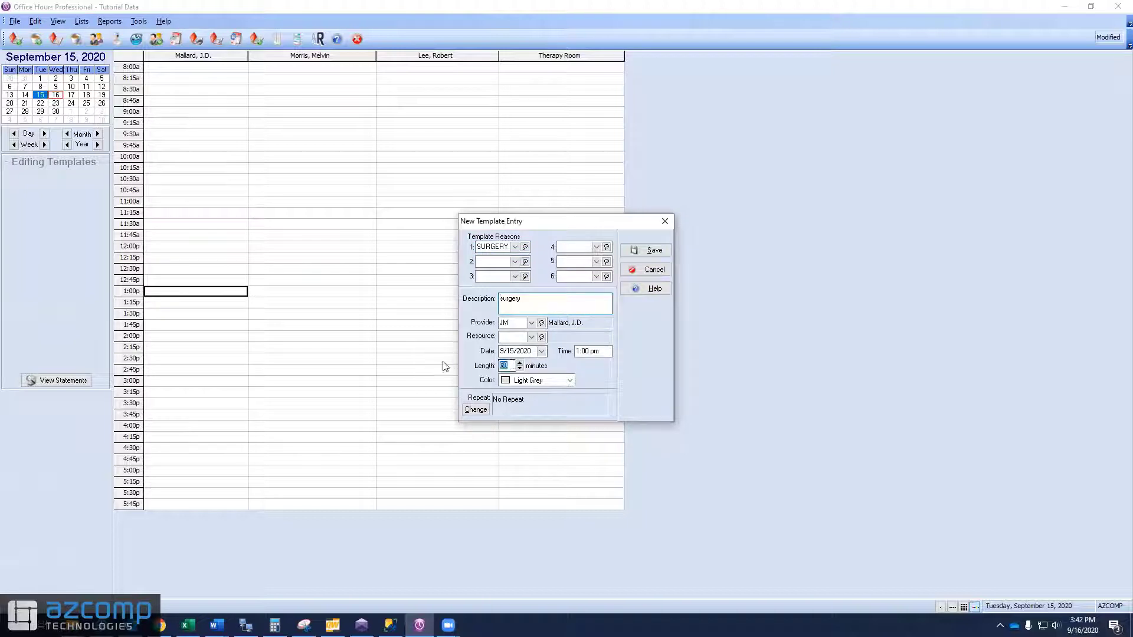
type("24")
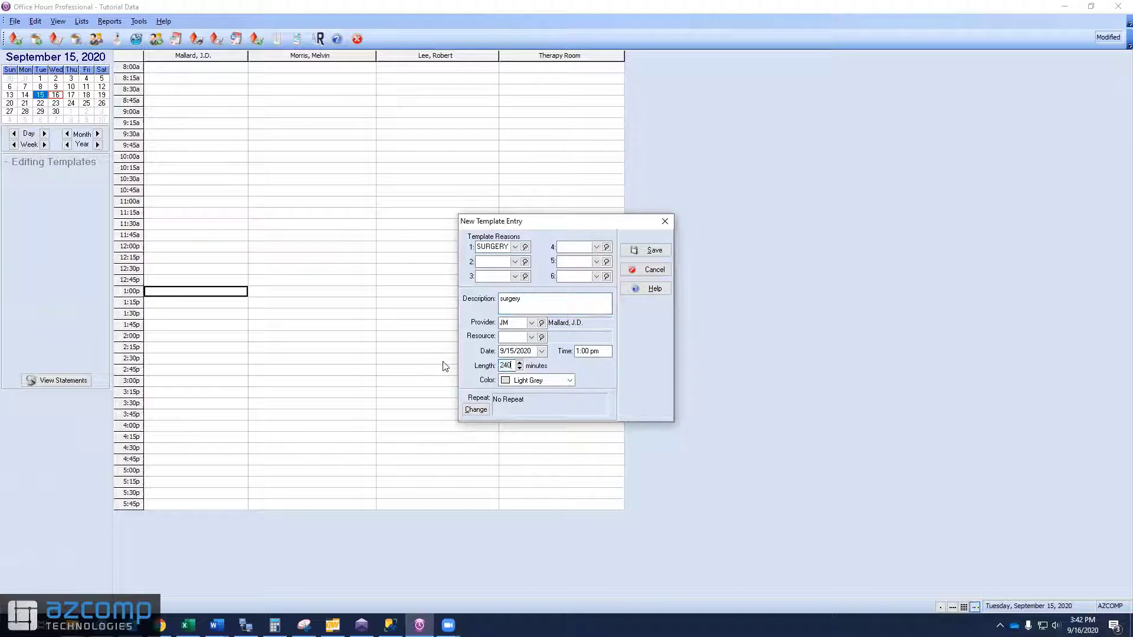
left_click(570, 380)
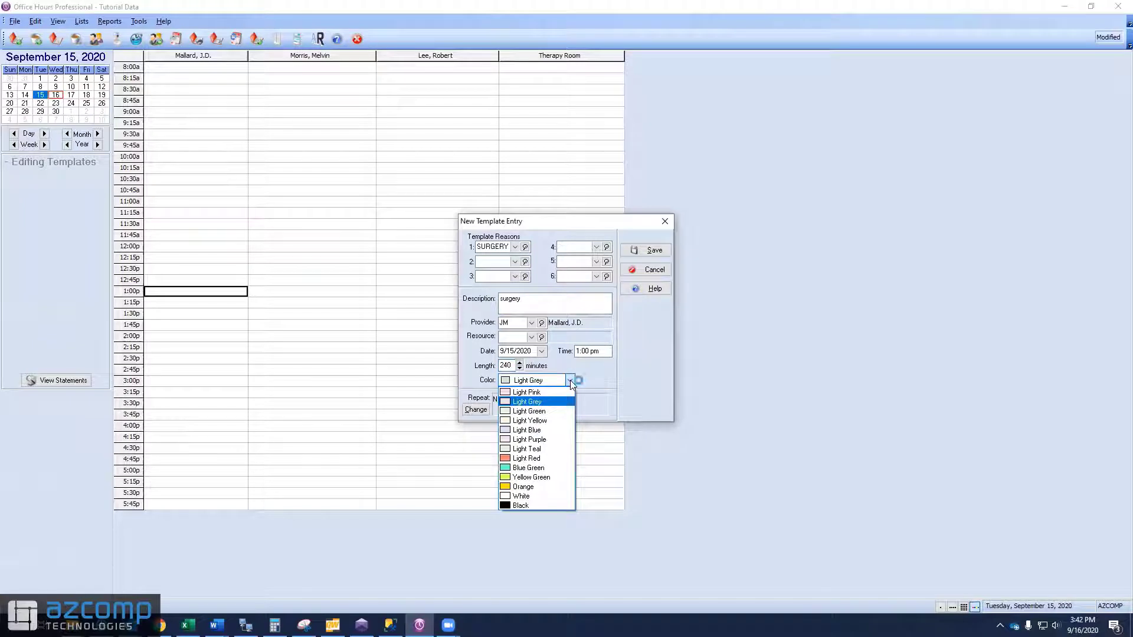
left_click(552, 459)
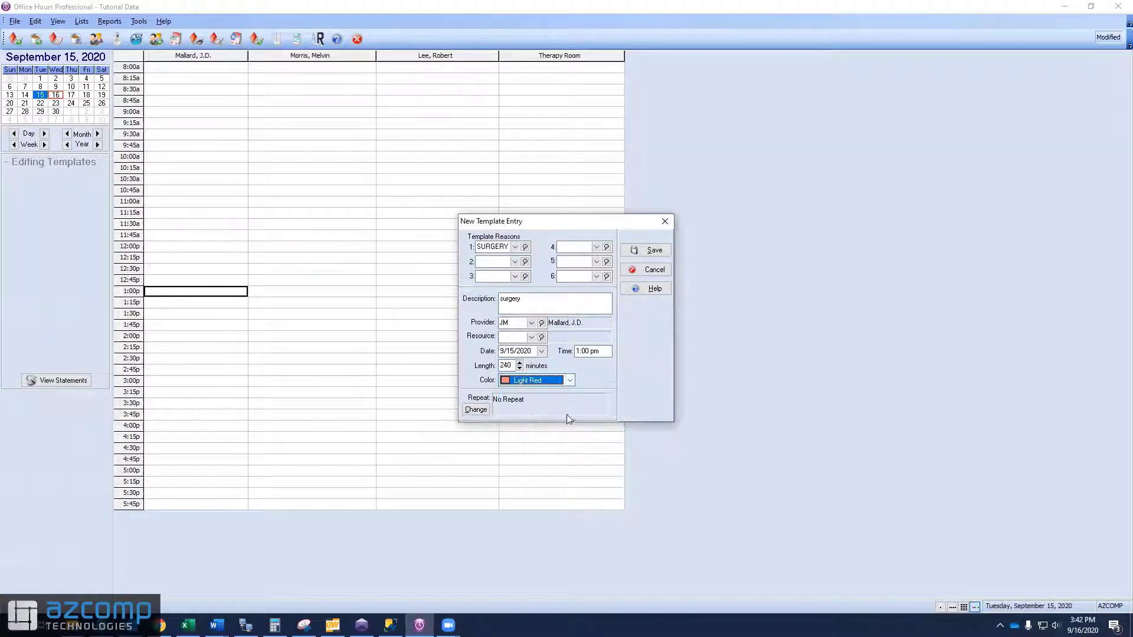
- Make the template repeat every week on Tuesday and save it
left_click(476, 409)
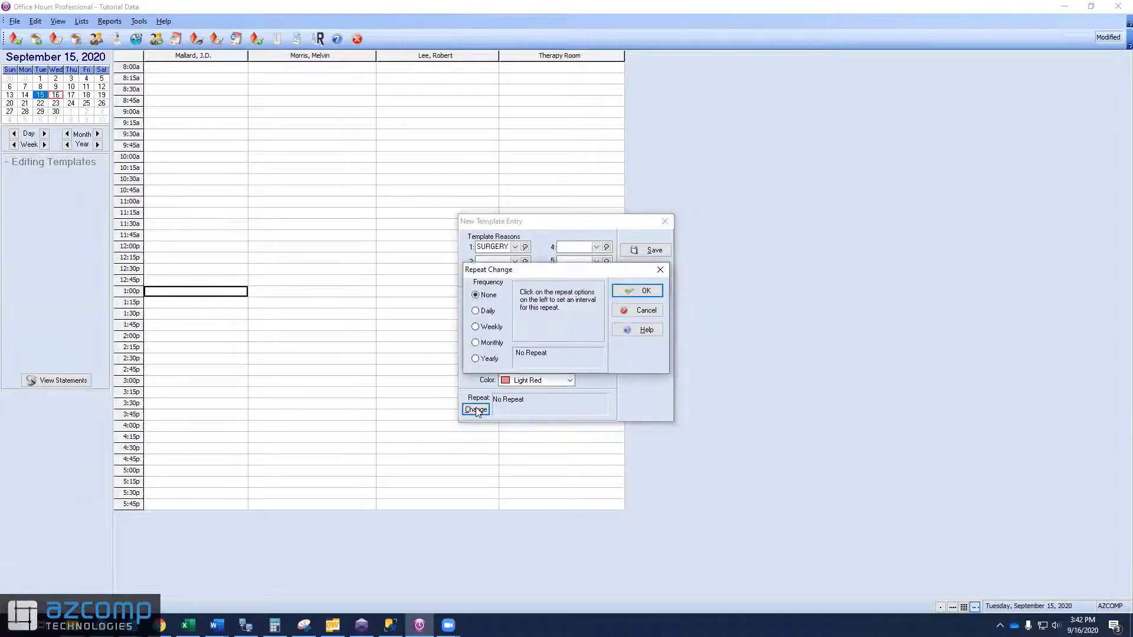
left_click(489, 328)
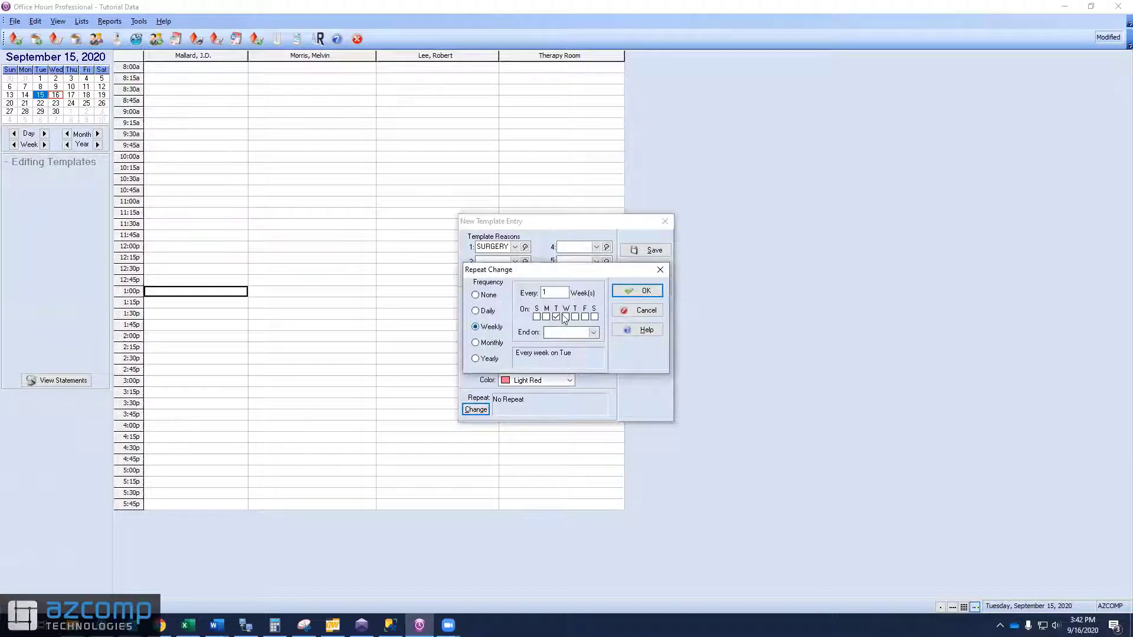
left_click(646, 291)
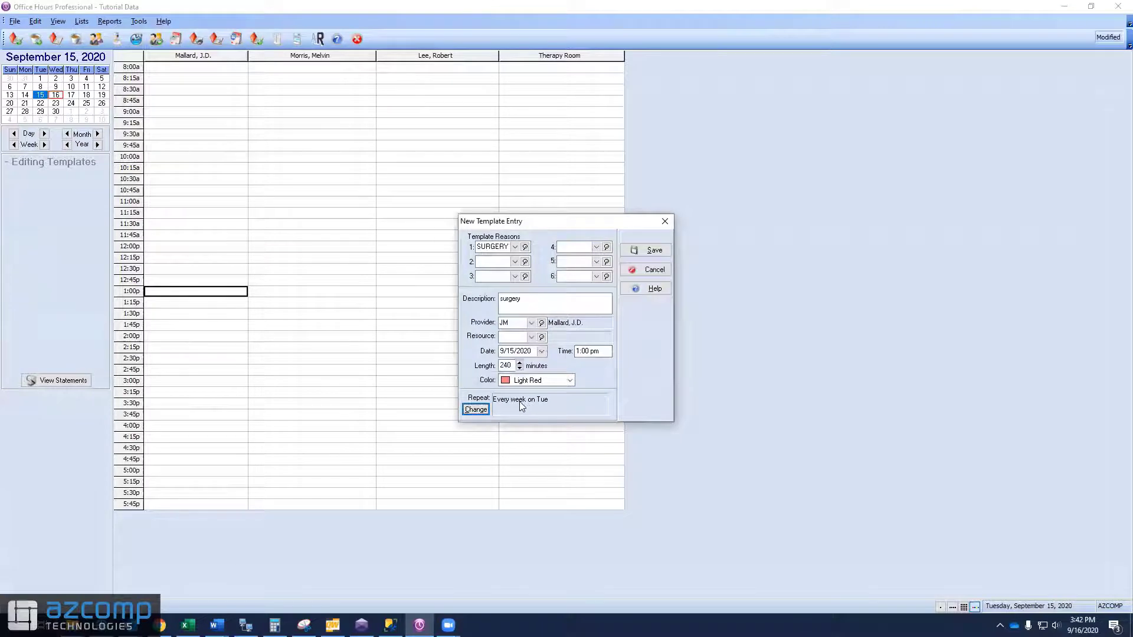
left_click(653, 251)
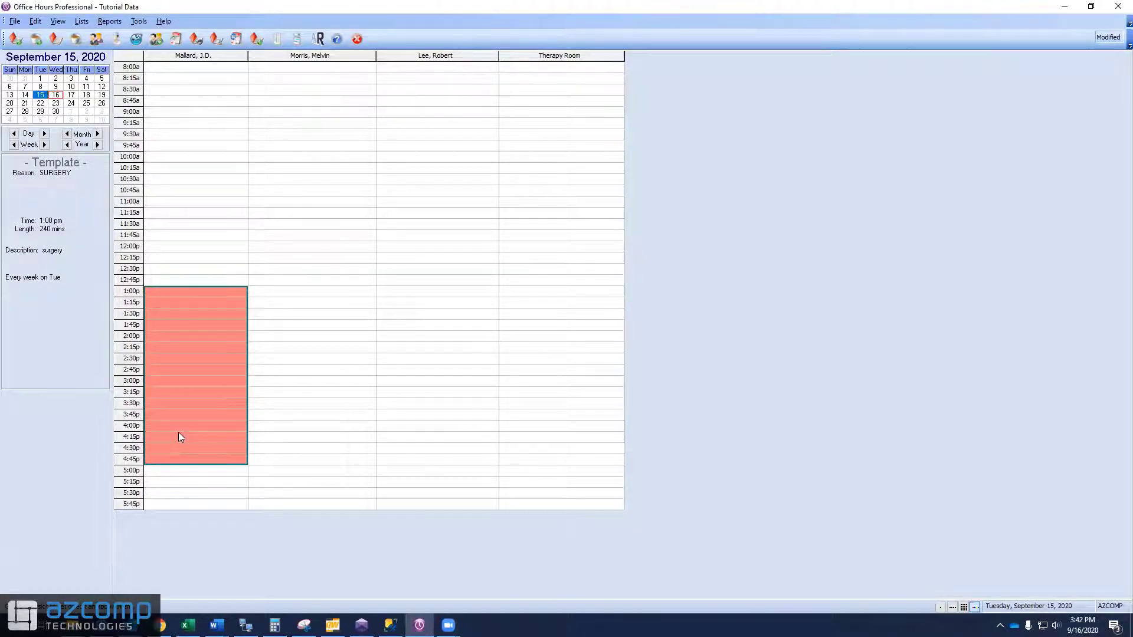
- Start a template entry on September 17, 2020 at 8:00 am for the first provider with SURGERY as the first reason
left_click(71, 95)
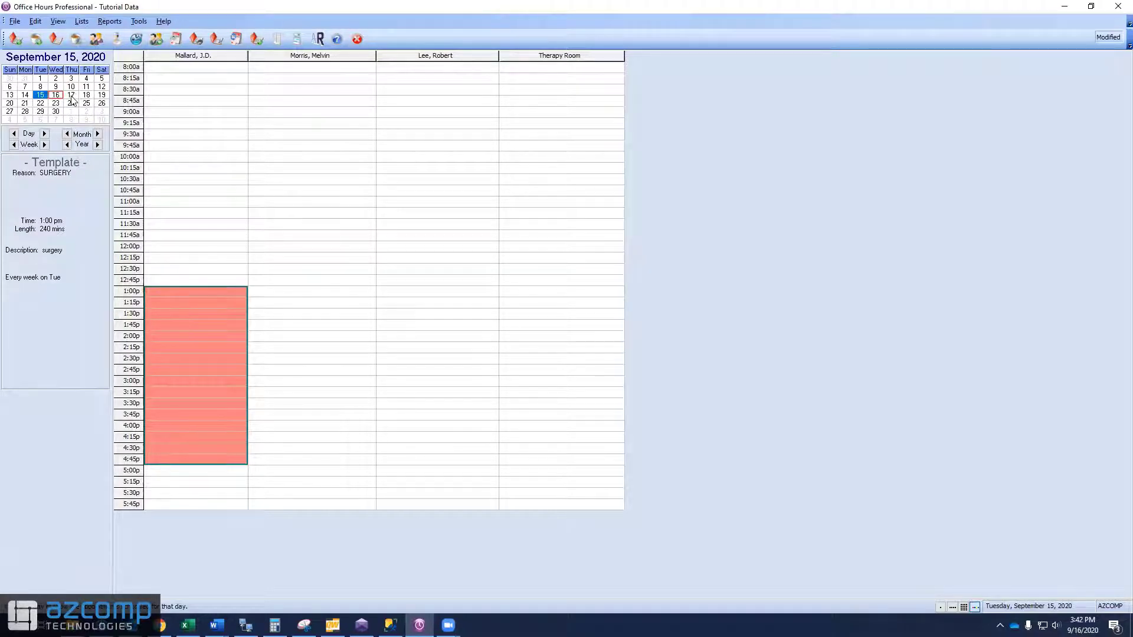
double_click(172, 69)
left_click(514, 247)
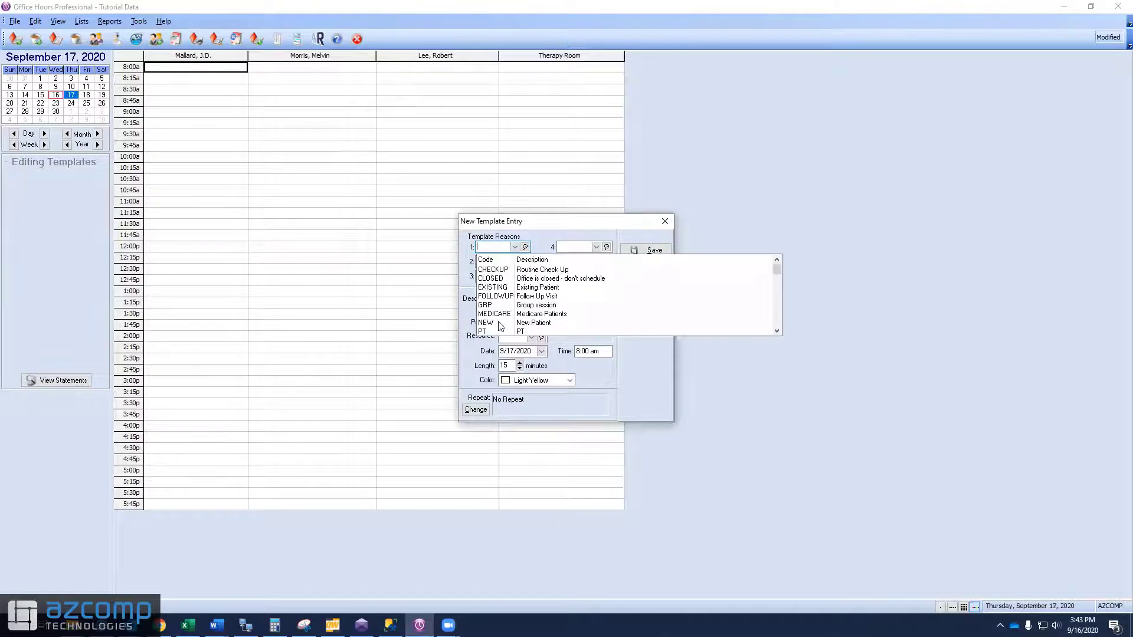
scroll(509, 322, "down", 2)
left_click(508, 322)
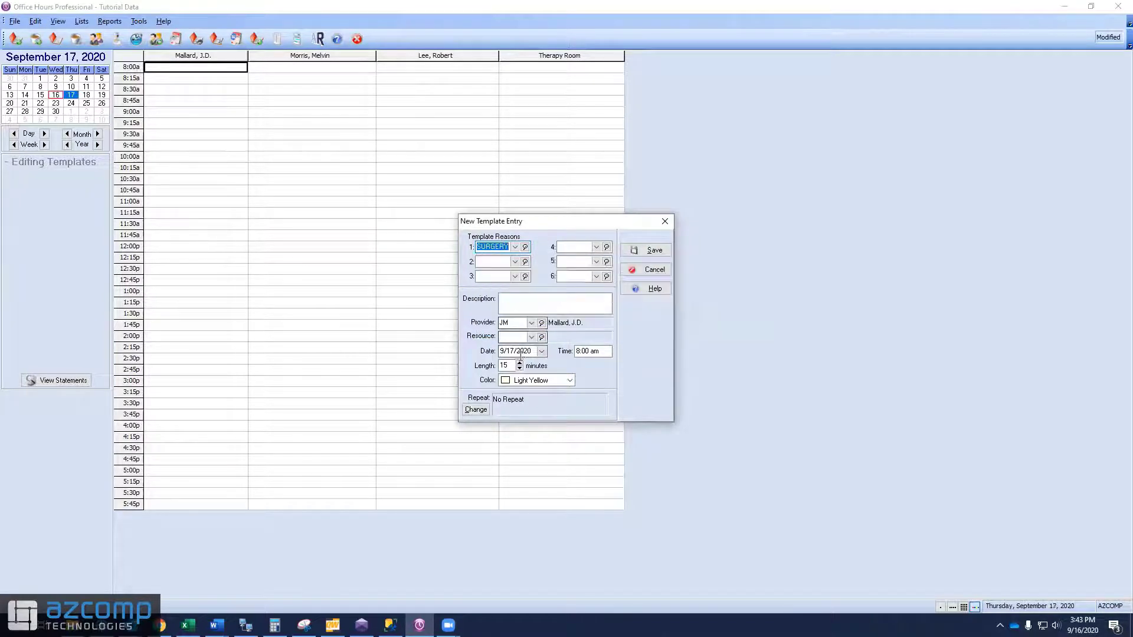
- Set the Thursday template's length to 540 minutes and its color to Light Red
left_click_drag(510, 365, 456, 359)
type("540")
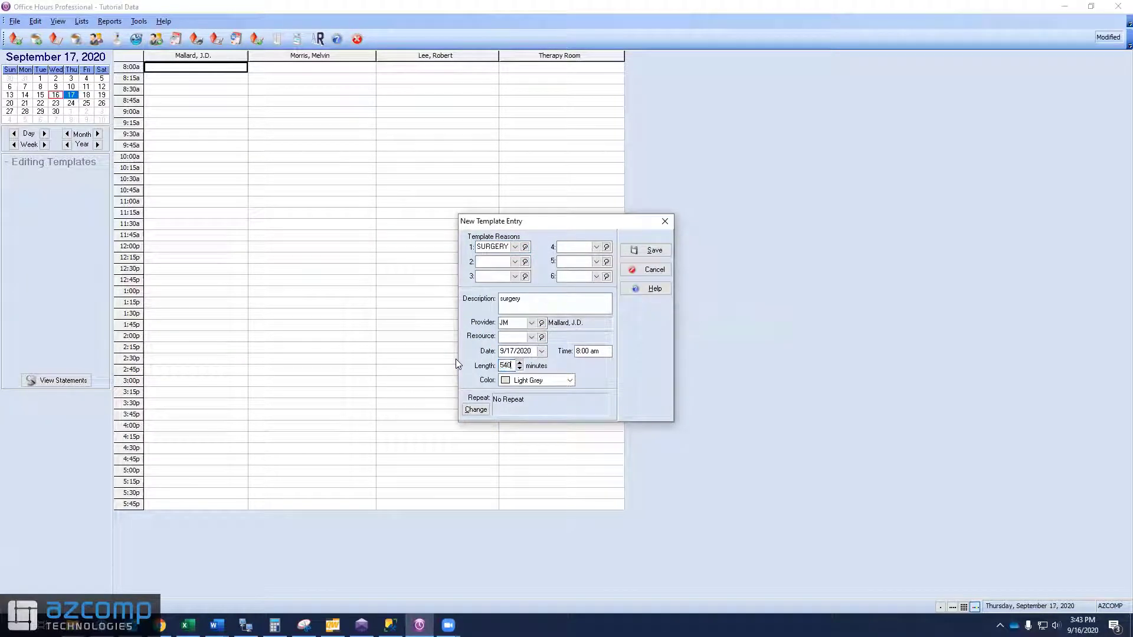
left_click(570, 380)
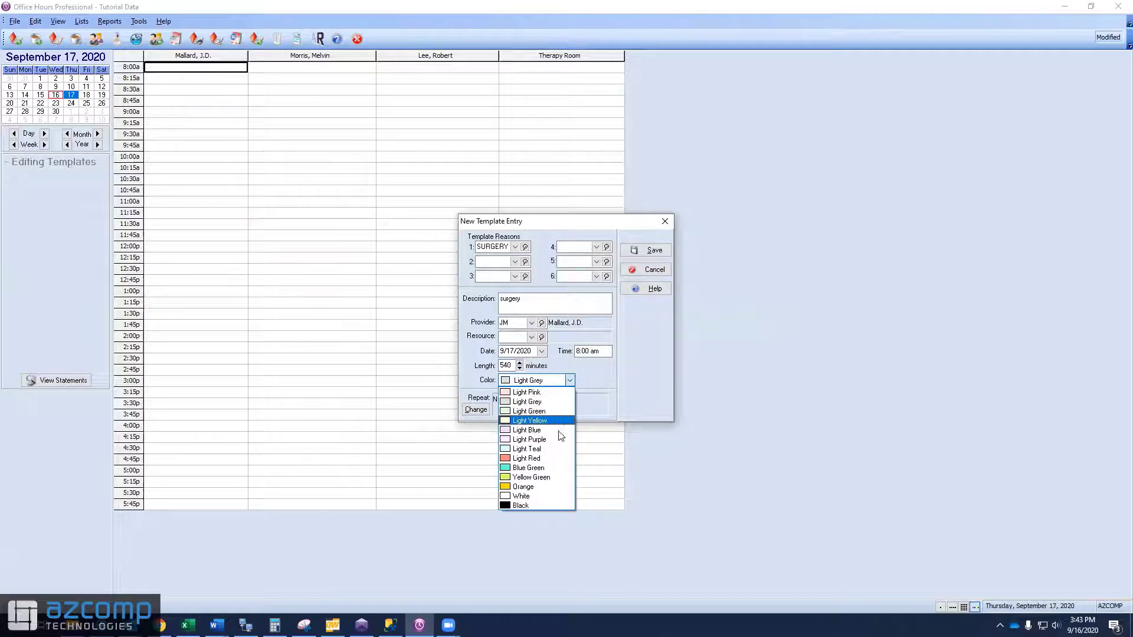
left_click(553, 459)
- Make the surgery template repeat every week on Thursday and save it
left_click(476, 410)
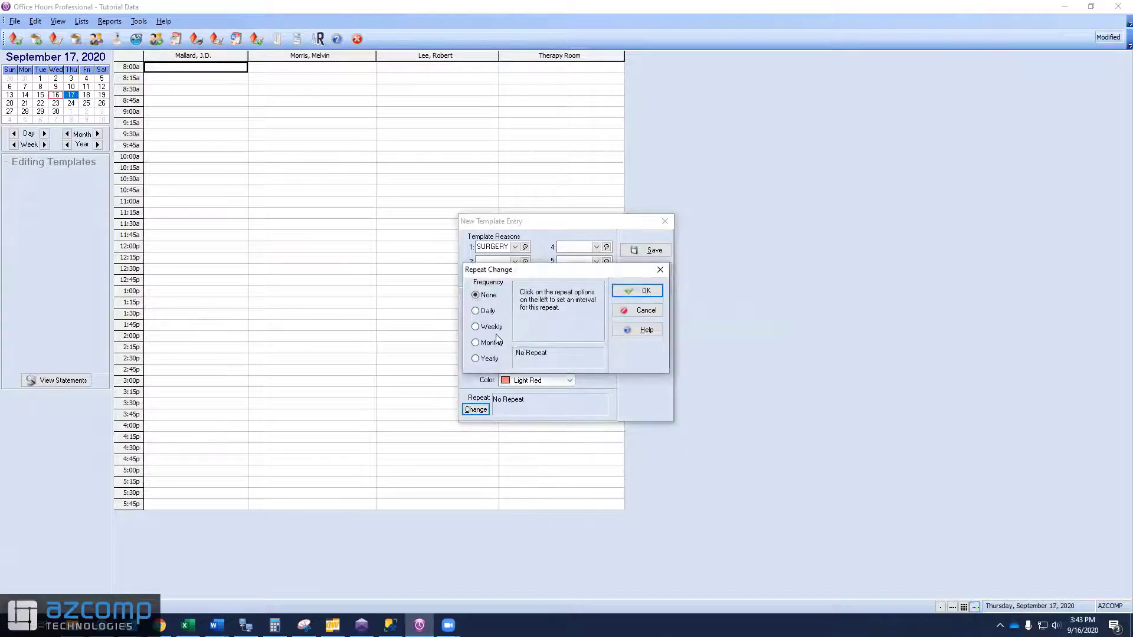
left_click(476, 327)
left_click(644, 292)
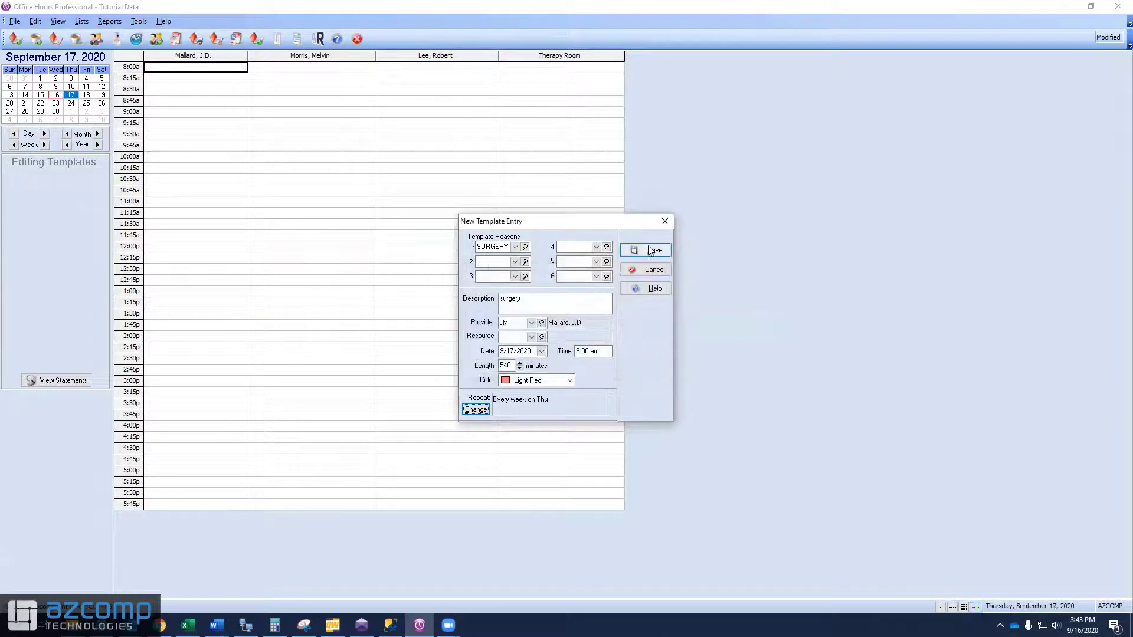
left_click(649, 250)
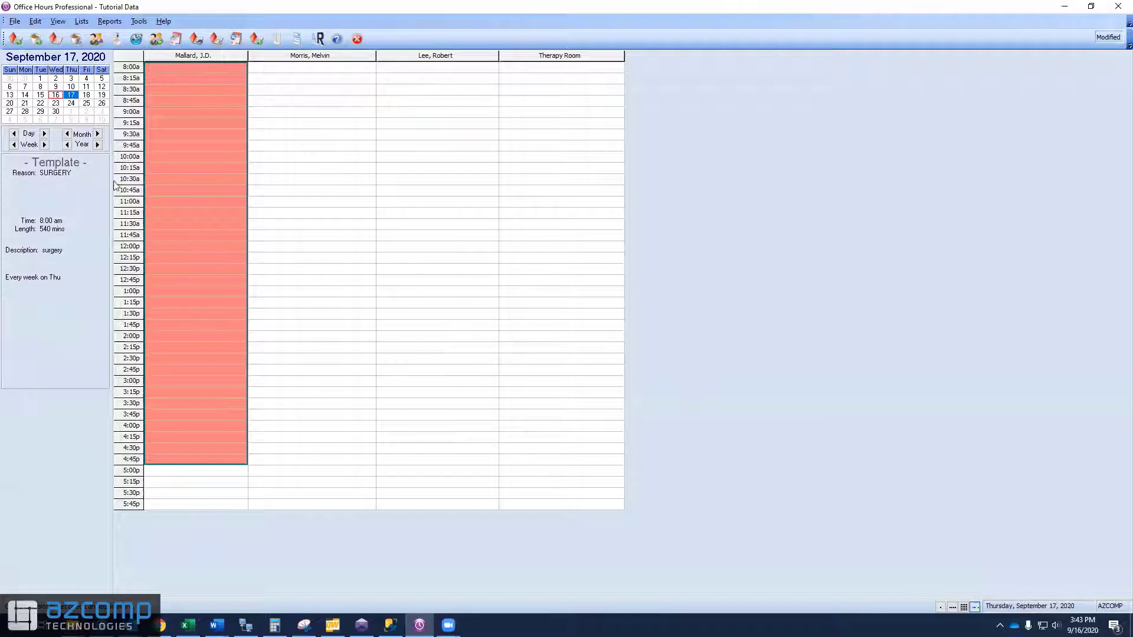
- Return to appointment editing and check the schedules for September 14 and 15
left_click(60, 20)
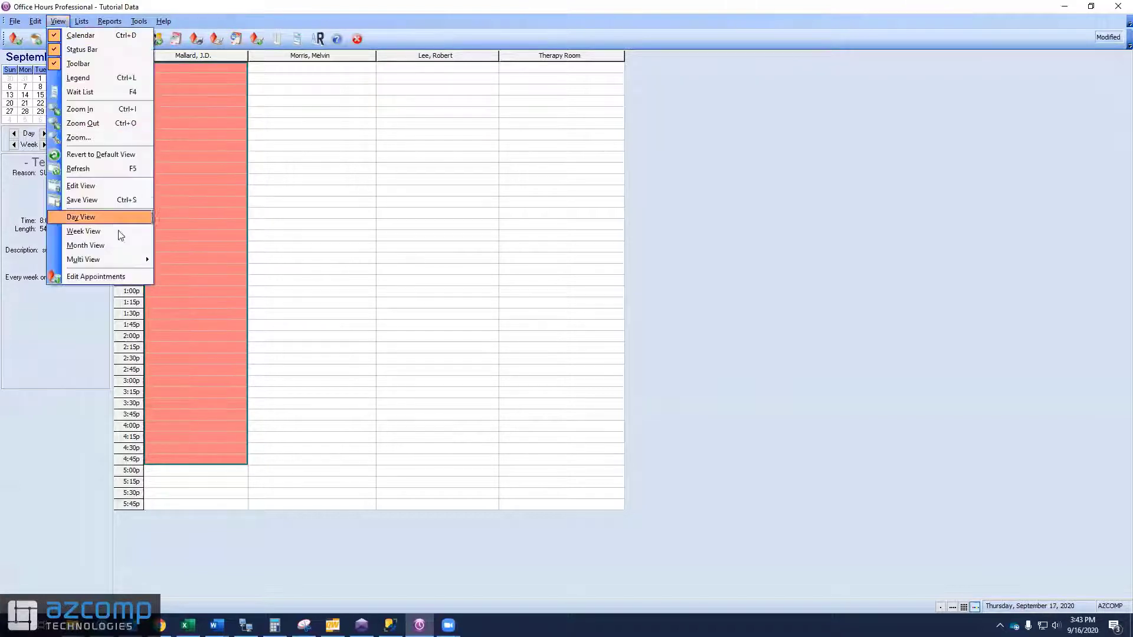
left_click(114, 279)
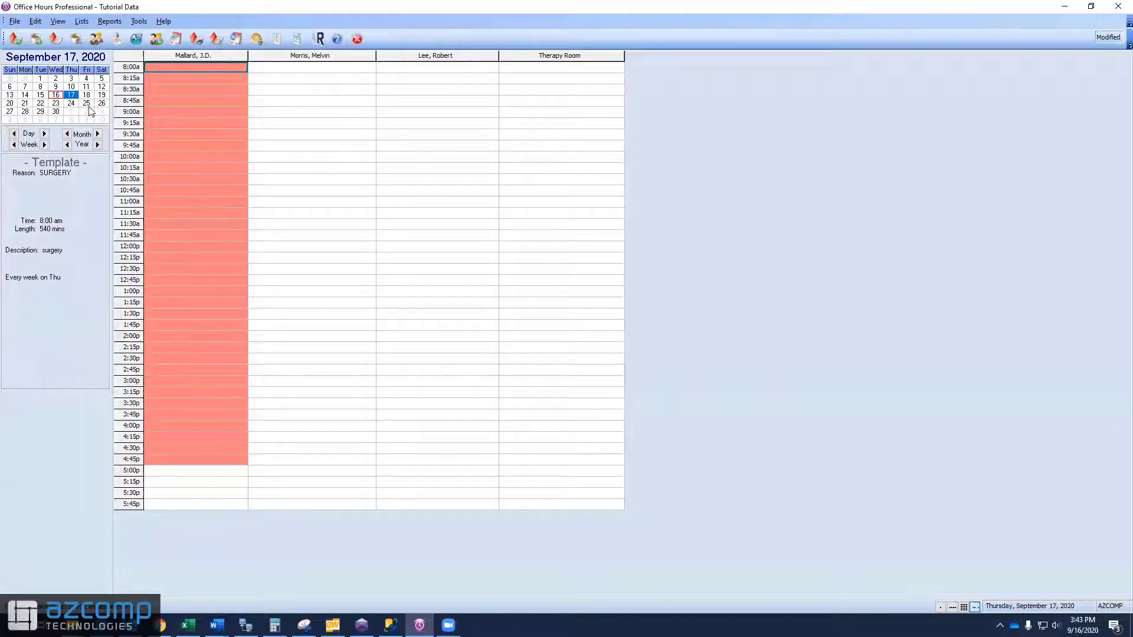
left_click(42, 95)
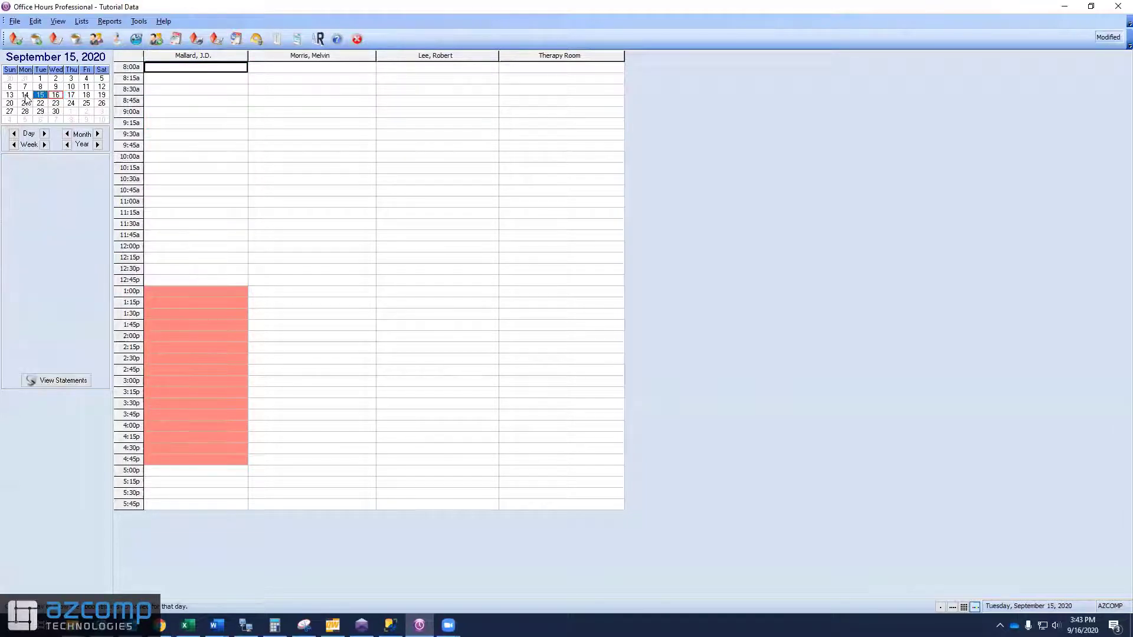
left_click(33, 95)
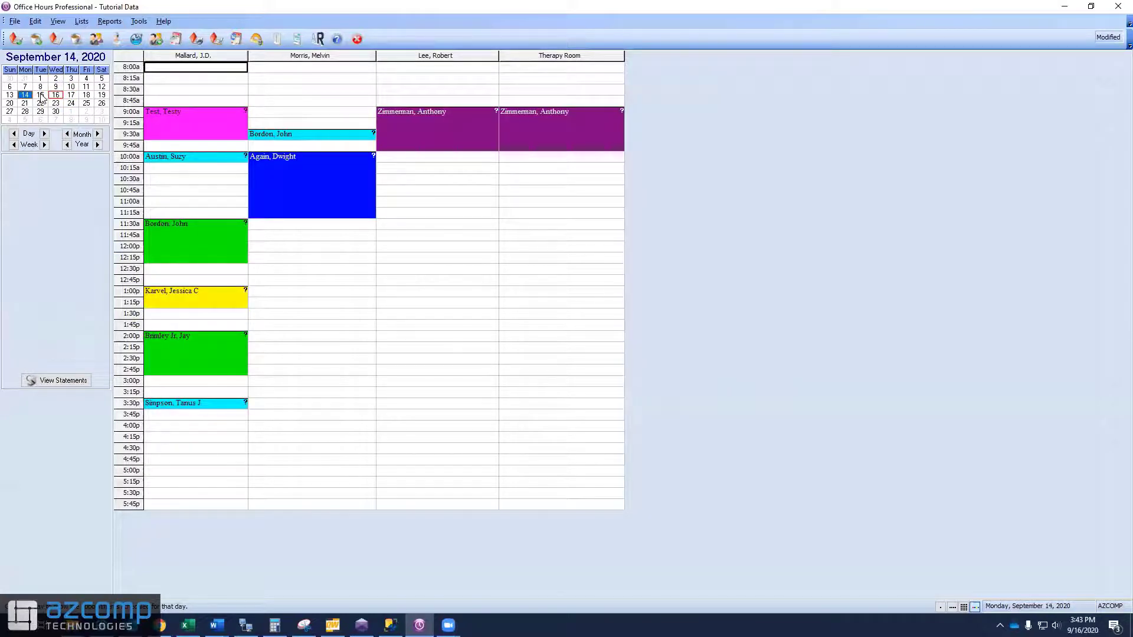
left_click(41, 96)
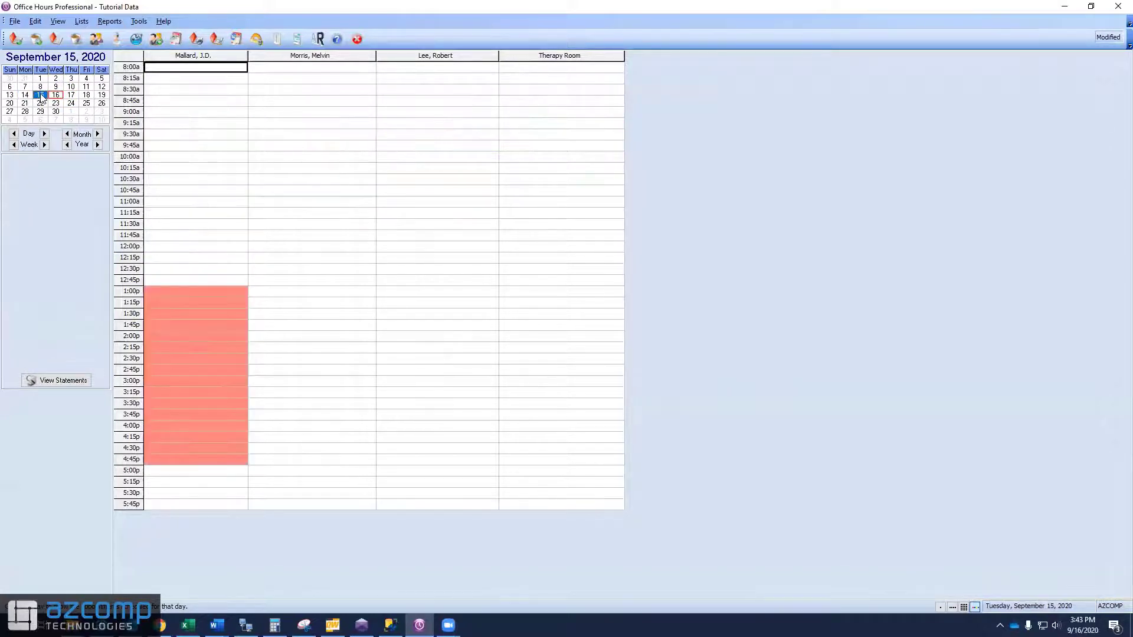
- Examine the time slots around the September 15 surgery block and the first provider's schedules on September 16 and 17
left_click(196, 292)
left_click(188, 336)
left_click(179, 380)
left_click(179, 246)
left_click_drag(178, 247, 187, 298)
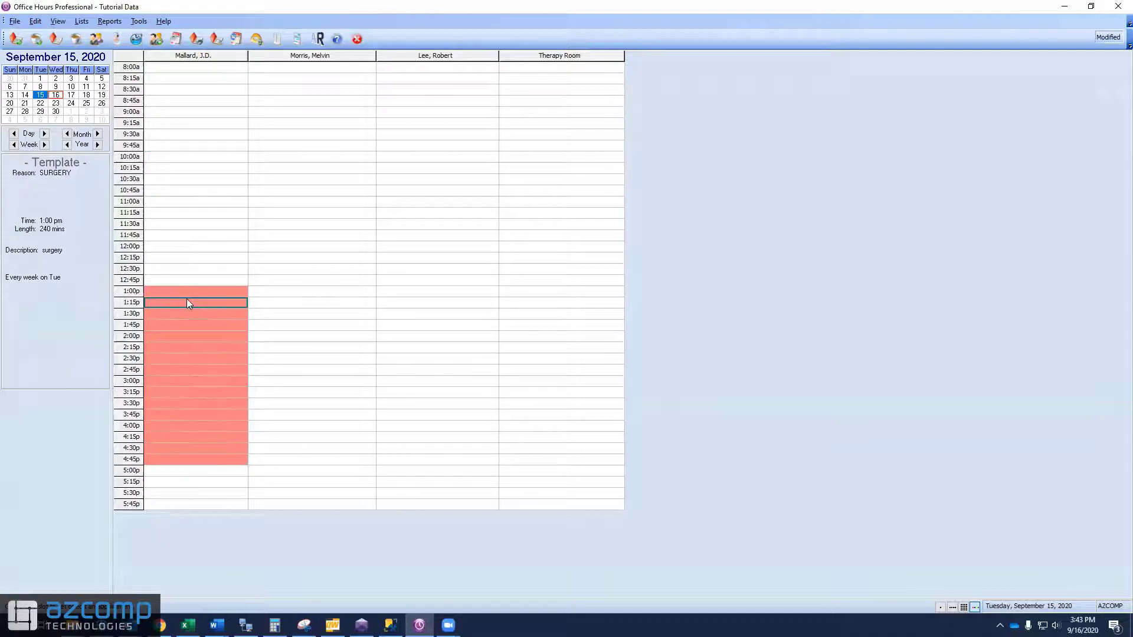
left_click(71, 95)
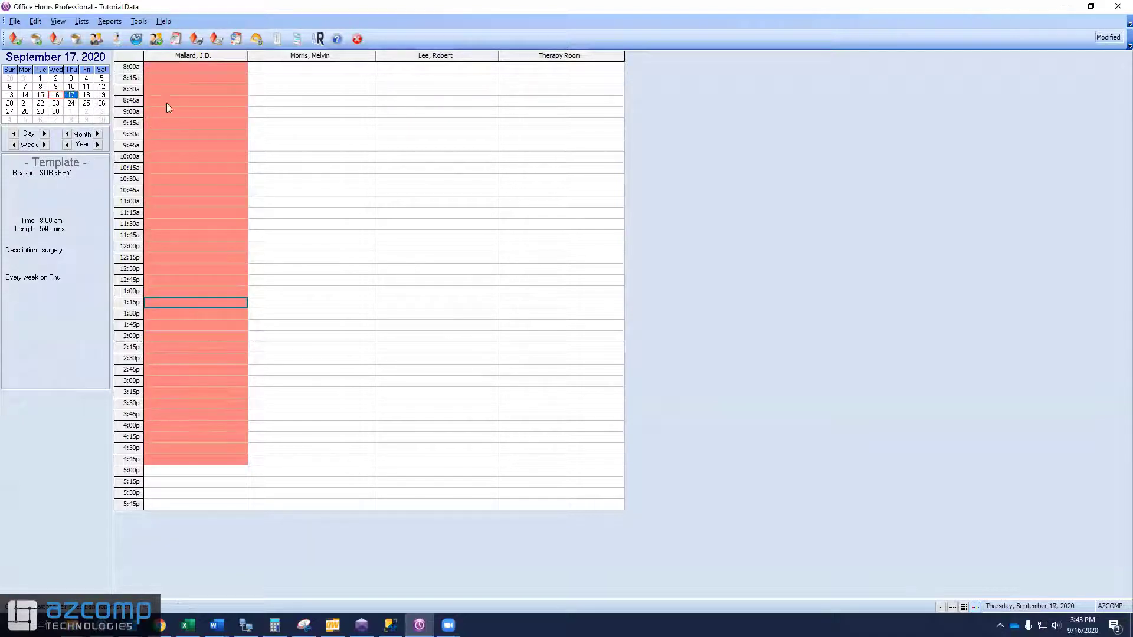
left_click(55, 95)
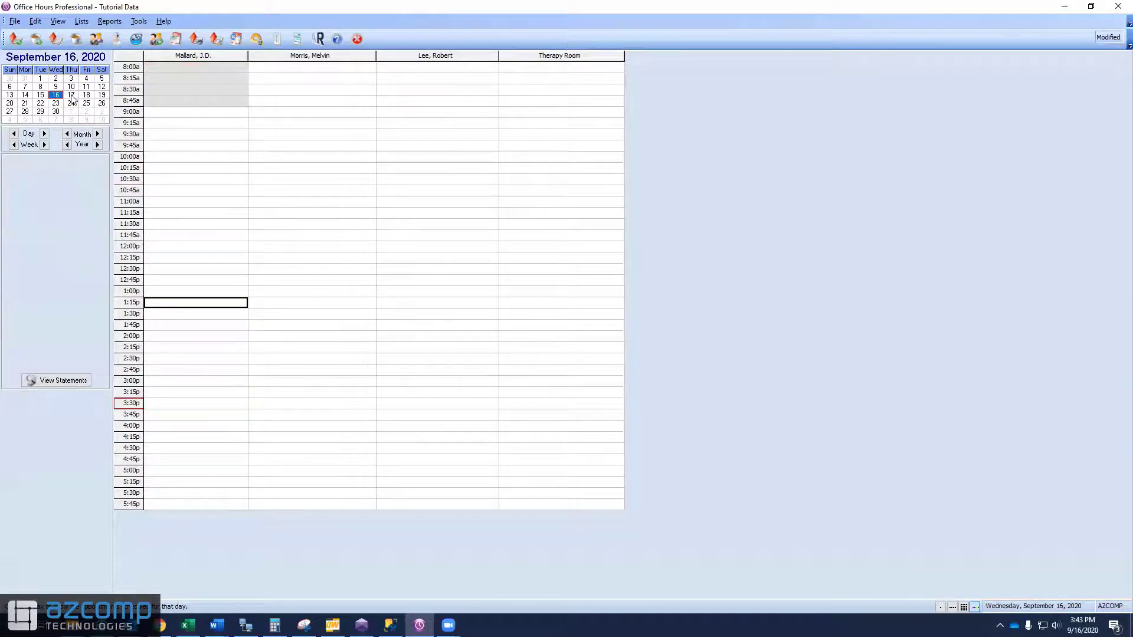
left_click(71, 97)
- Start a new appointment in the September 15 surgery block at 1:00 pm and select the patient's chart
left_click(40, 95)
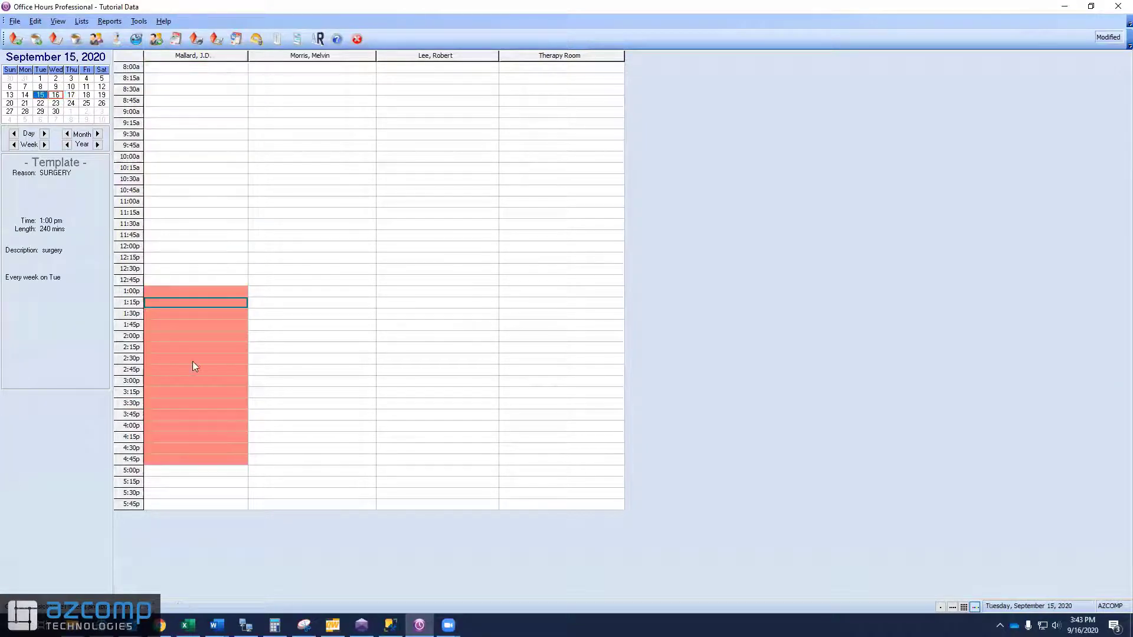
double_click(180, 290)
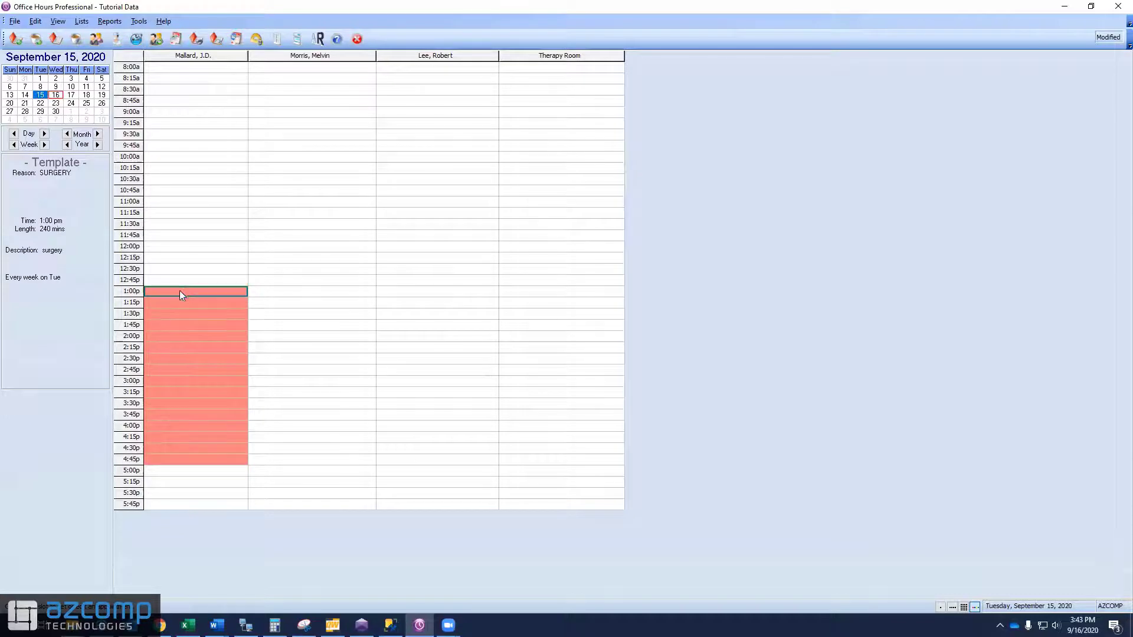
left_click(502, 220)
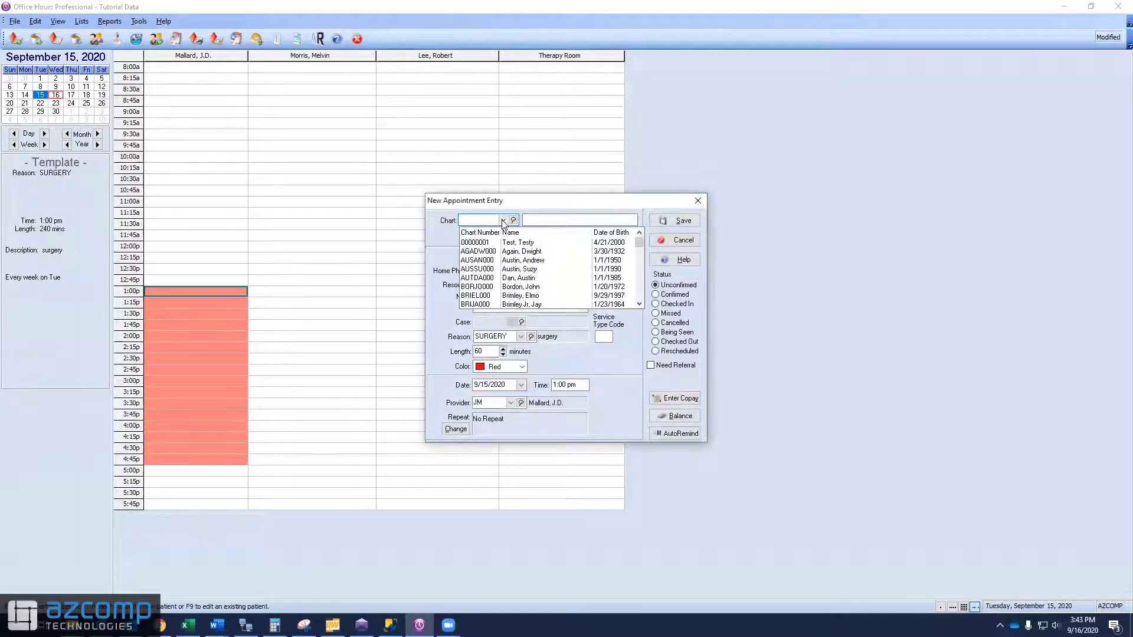
left_click(519, 269)
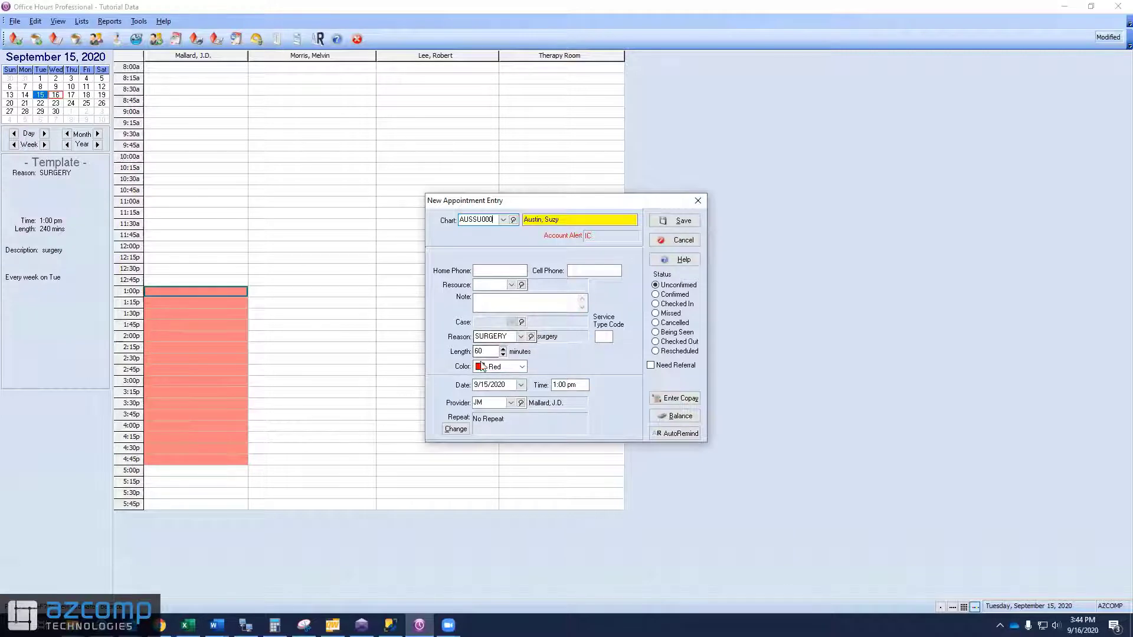
key("Tab")
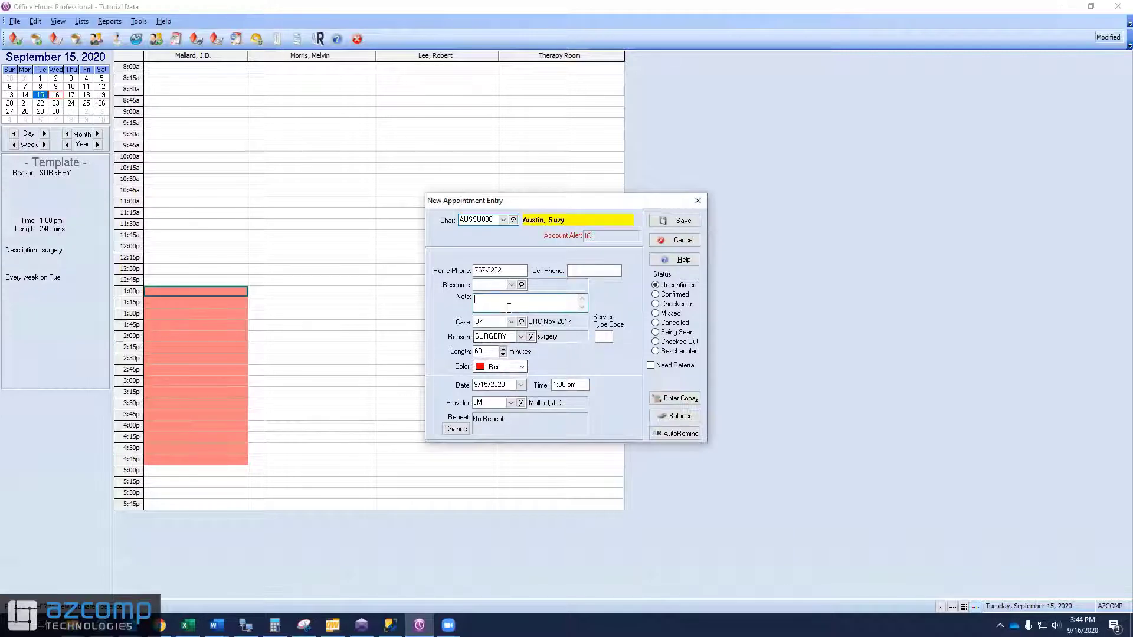
- Save the 1:00 pm appointment and book another patient at 3:00 pm in the same September 15 surgery block
left_click(683, 223)
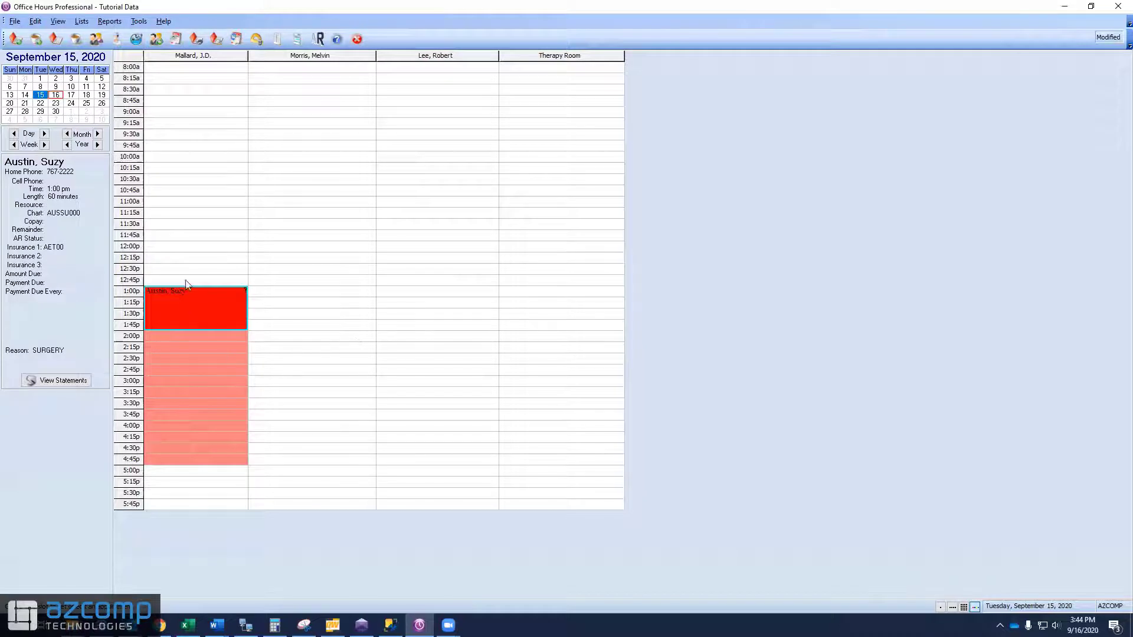
double_click(182, 382)
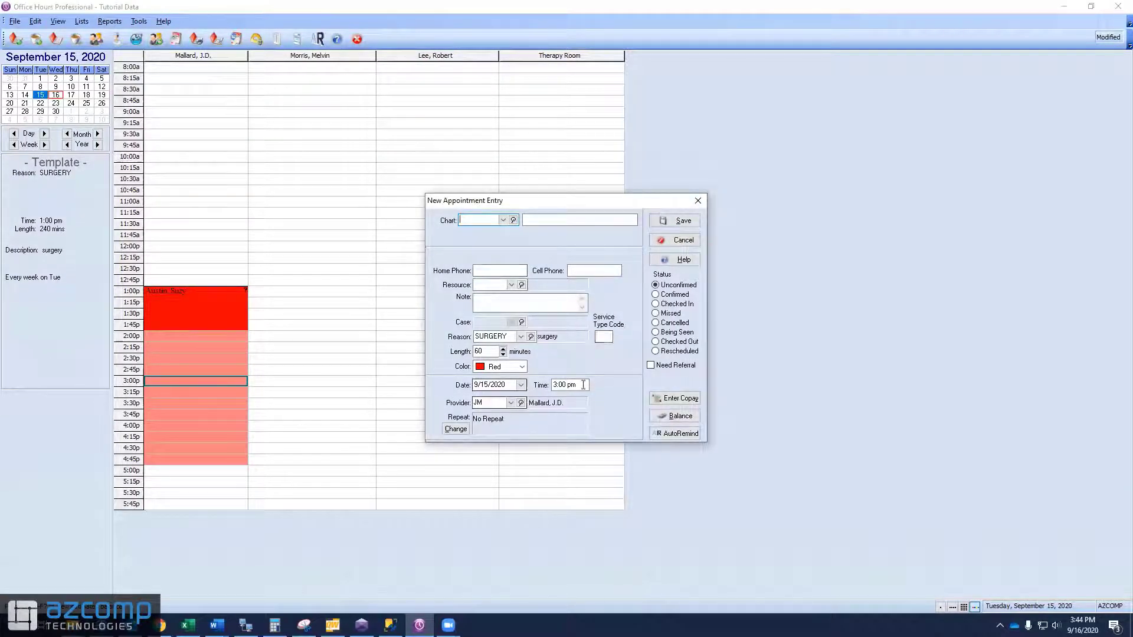
left_click(502, 223)
left_click(517, 304)
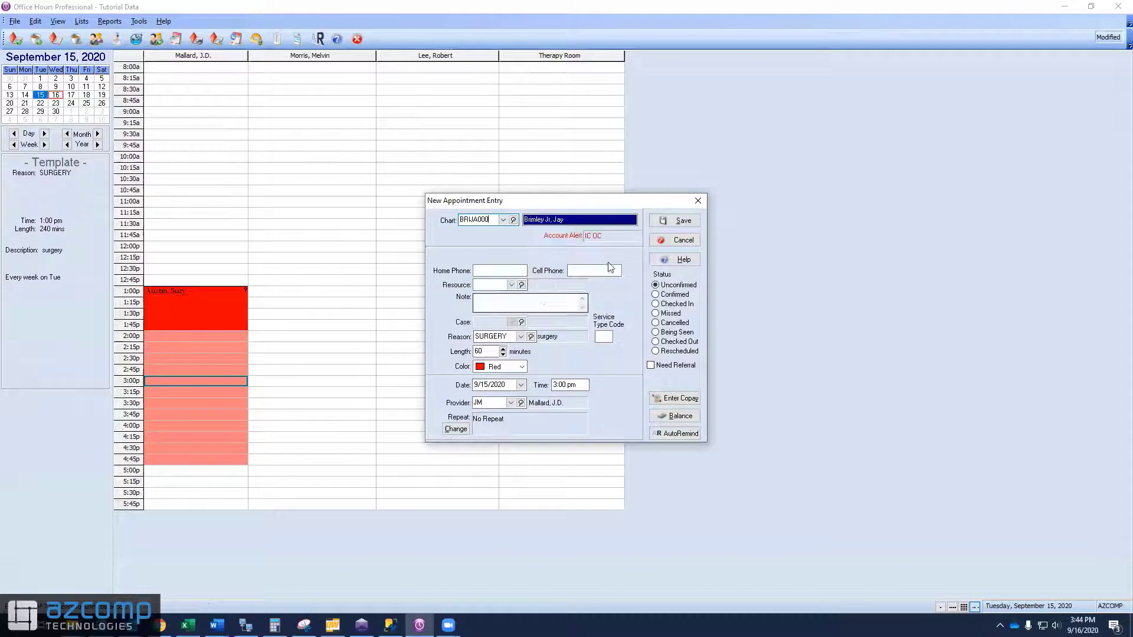
left_click(681, 221)
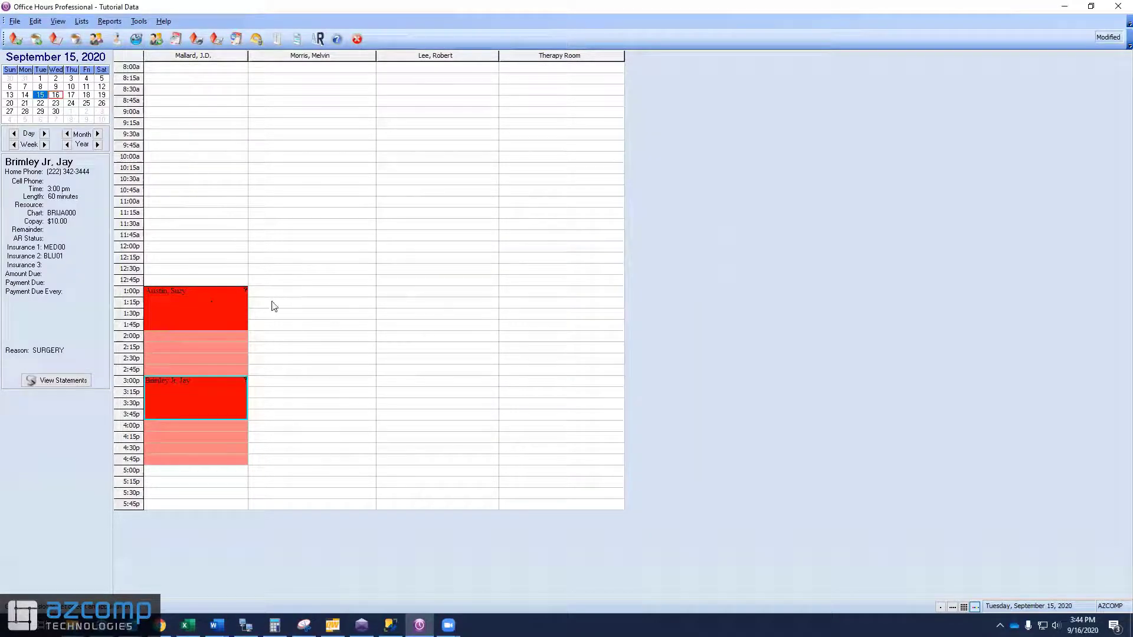
- Book a patient for a 60-minute surgery at 8:30 am in the first provider's September 17 surgery block
left_click(71, 96)
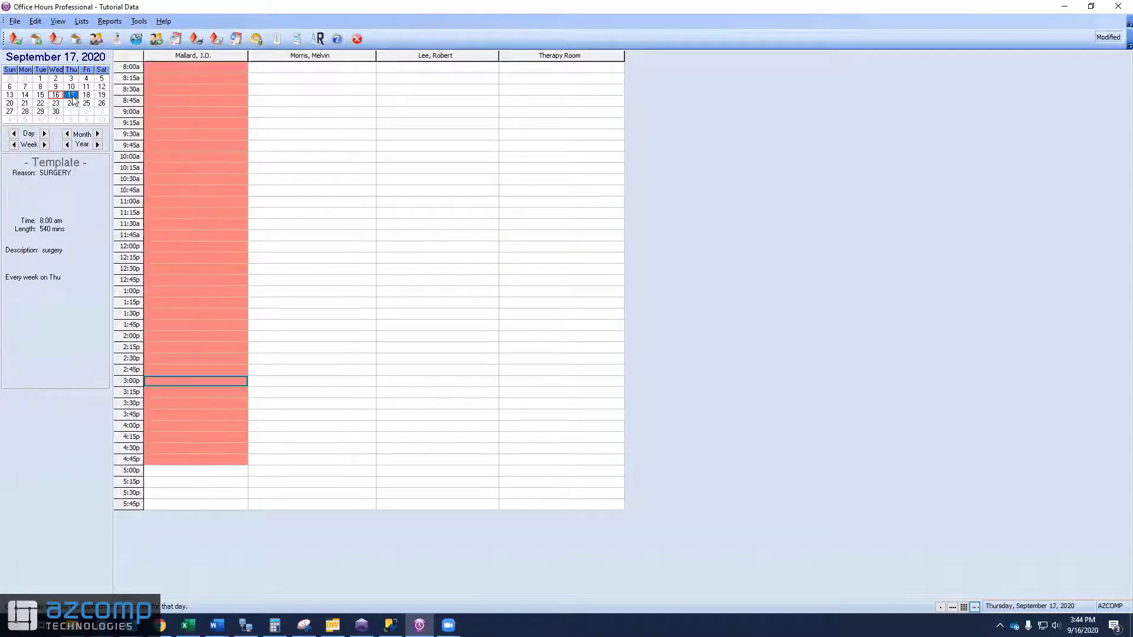
double_click(183, 90)
left_click(503, 221)
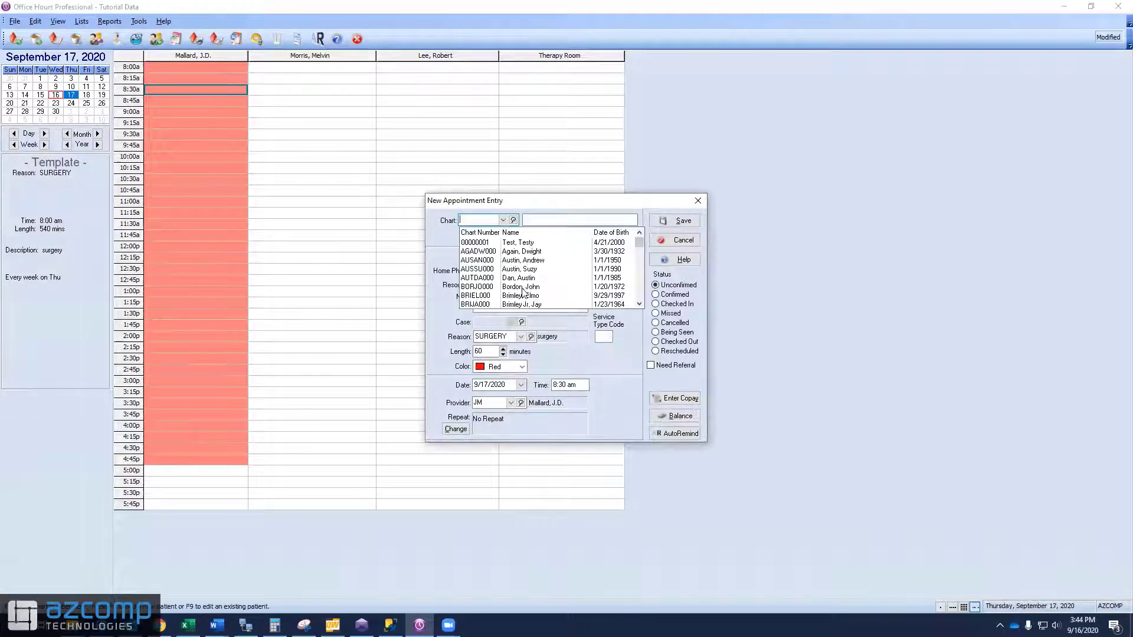
key("Down")
key("Down")
key("Down")
key("Down")
scroll(520, 306, "down", 2)
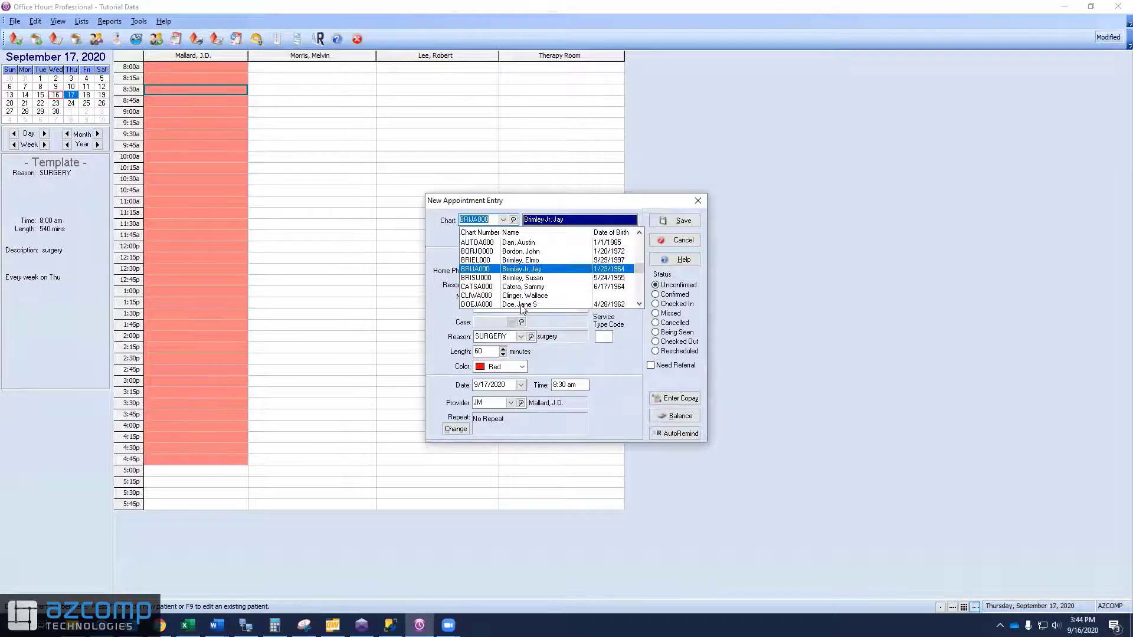
left_click(521, 305)
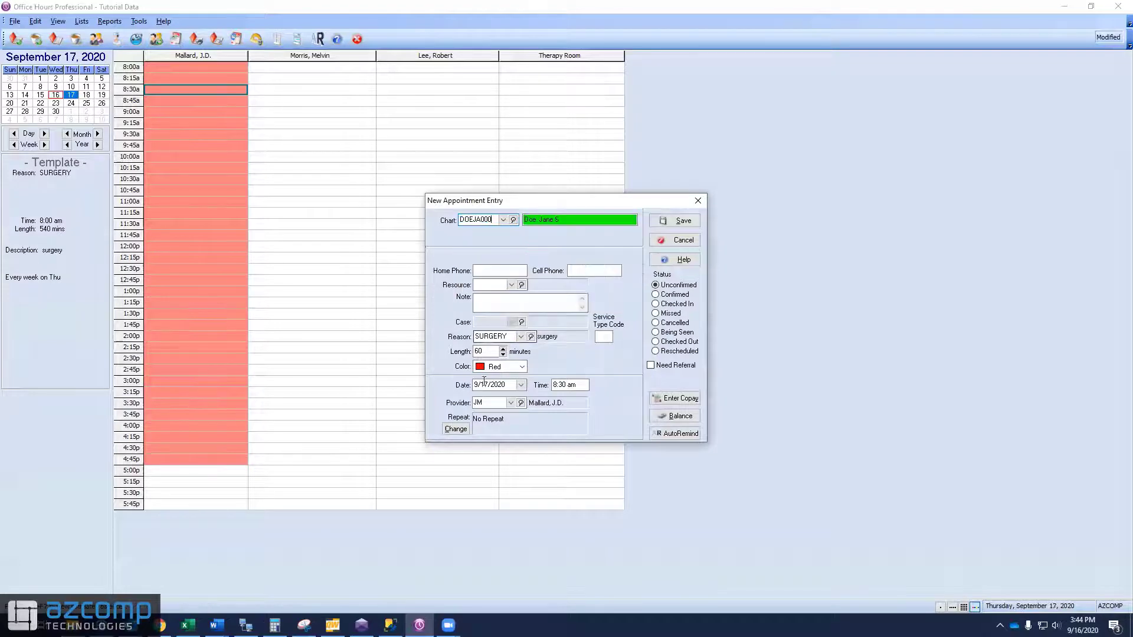
left_click(679, 222)
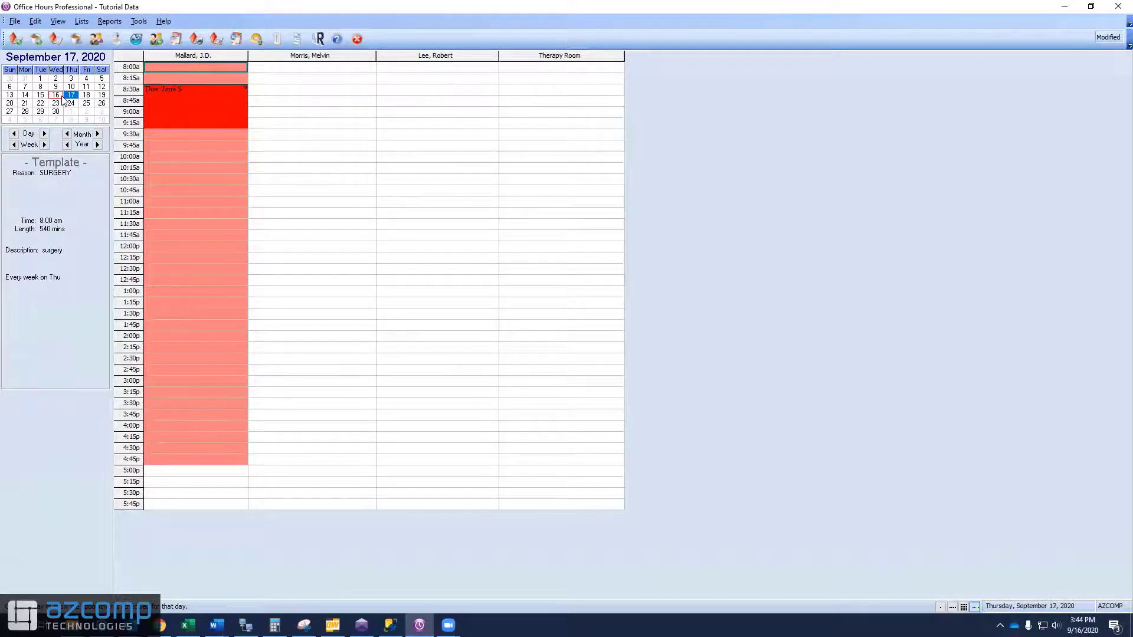
- Switch to template editing on September 14 and start an 8:00 am template for the second provider with the reason NEW
left_click(26, 95)
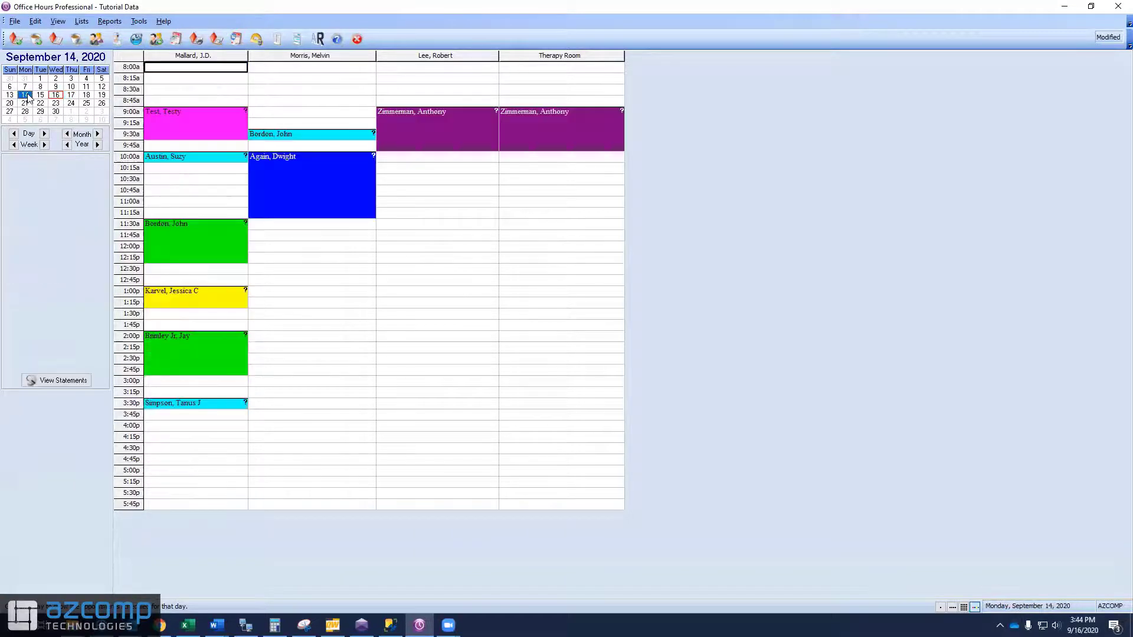
left_click(57, 21)
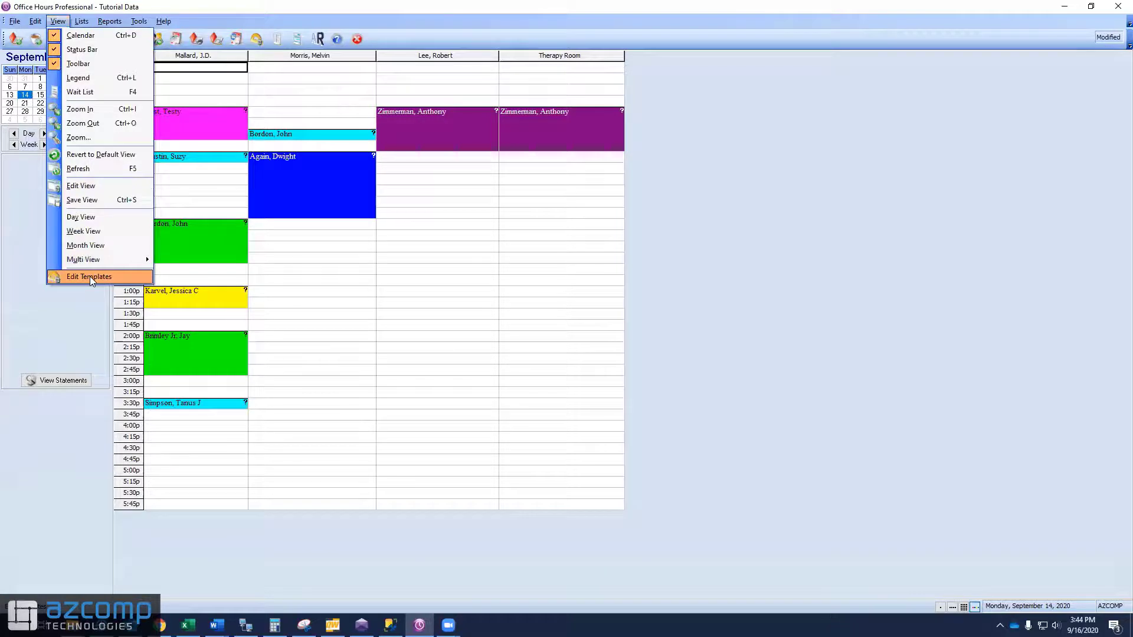
left_click(89, 276)
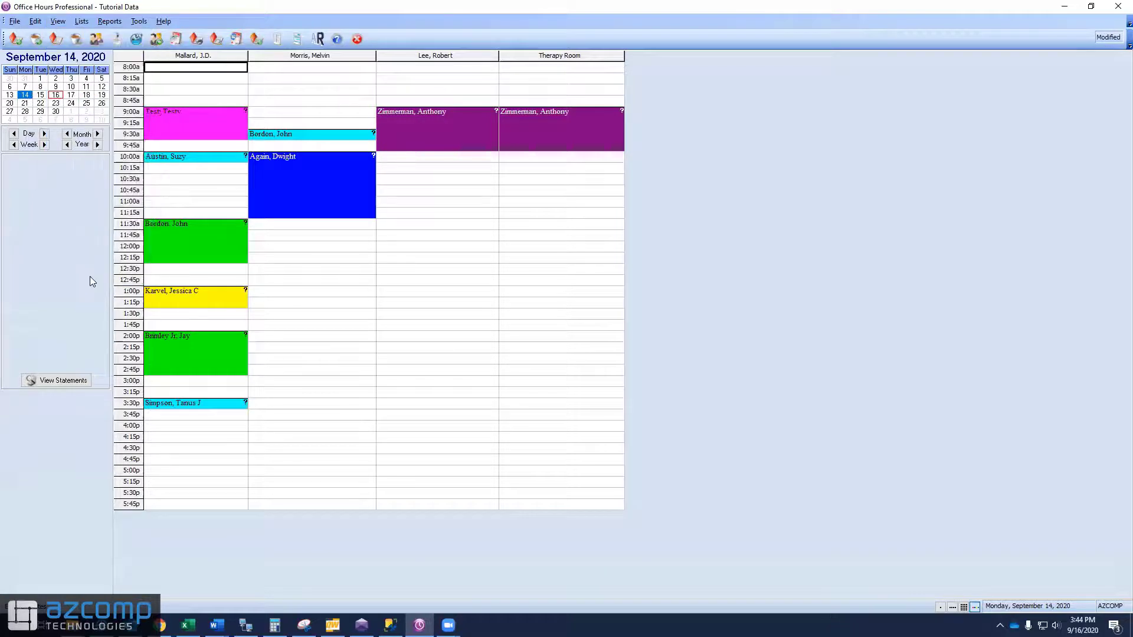
double_click(286, 69)
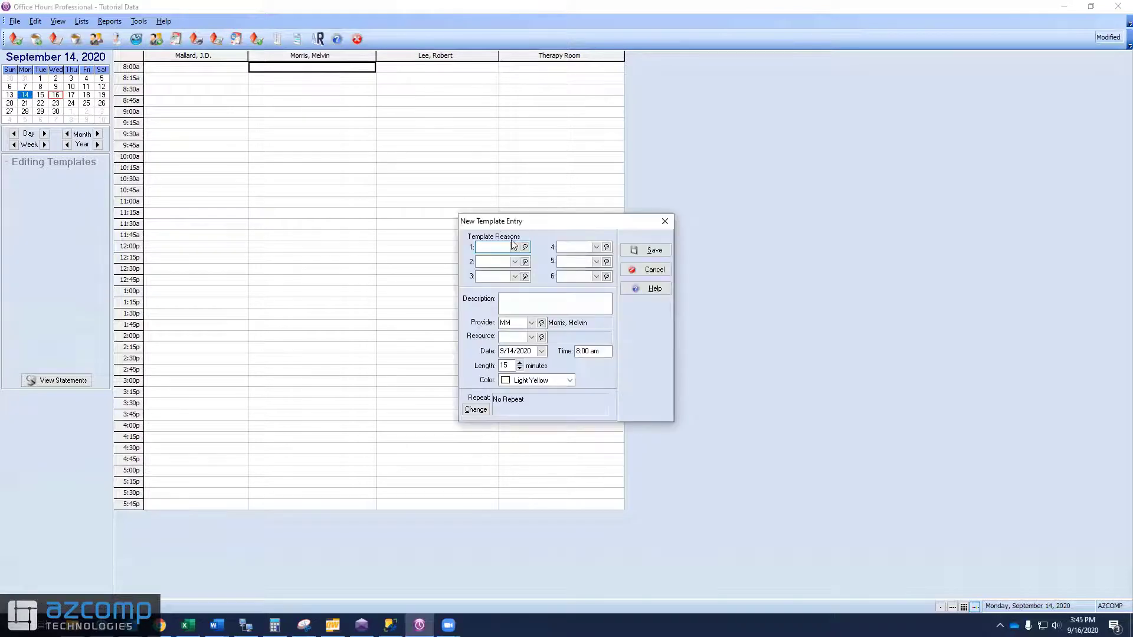
left_click(514, 247)
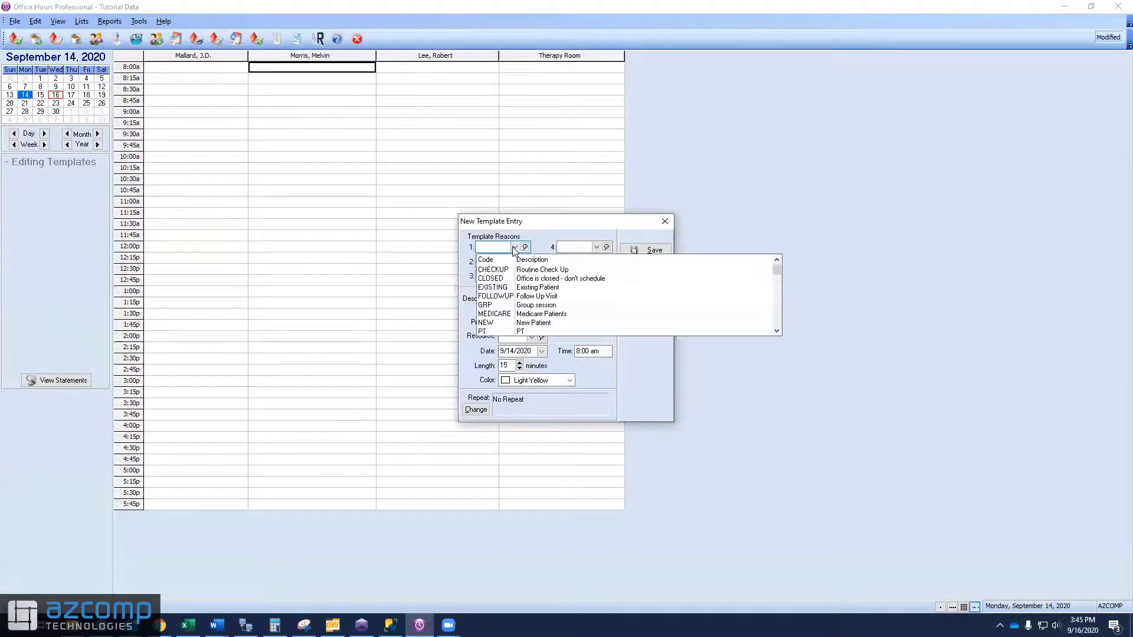
left_click(536, 322)
left_click(512, 299)
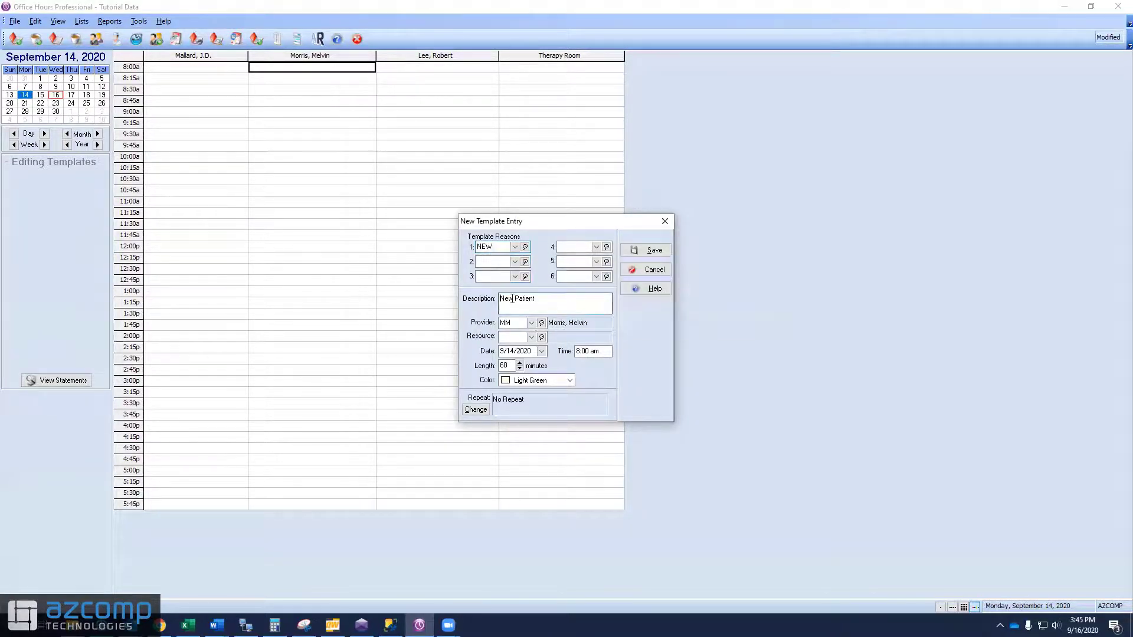
left_click(515, 247)
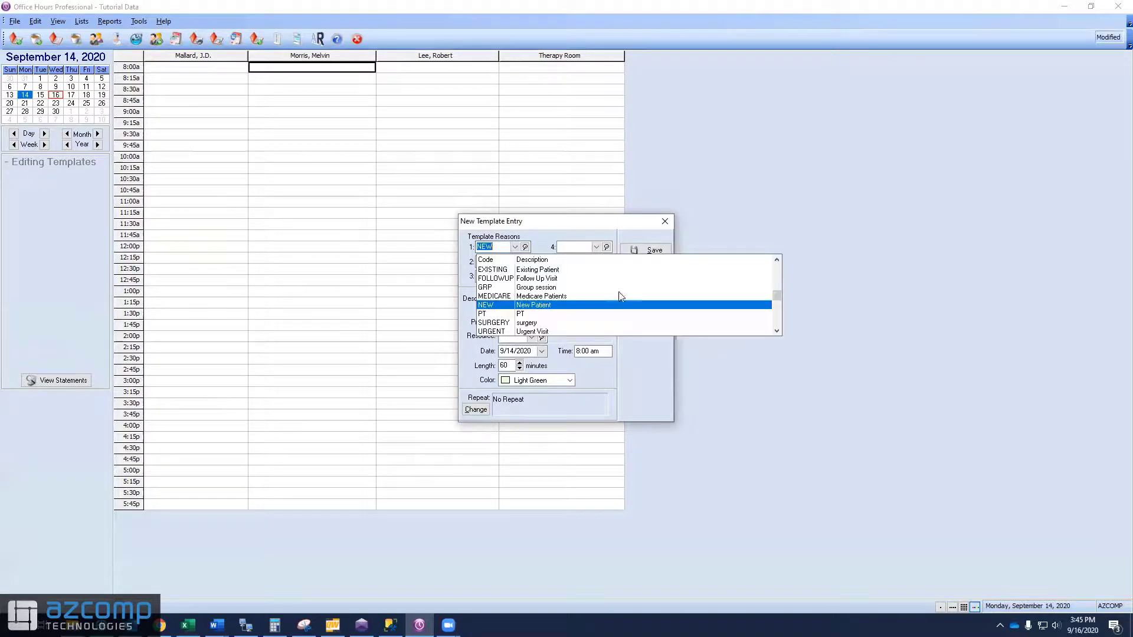
left_click(564, 227)
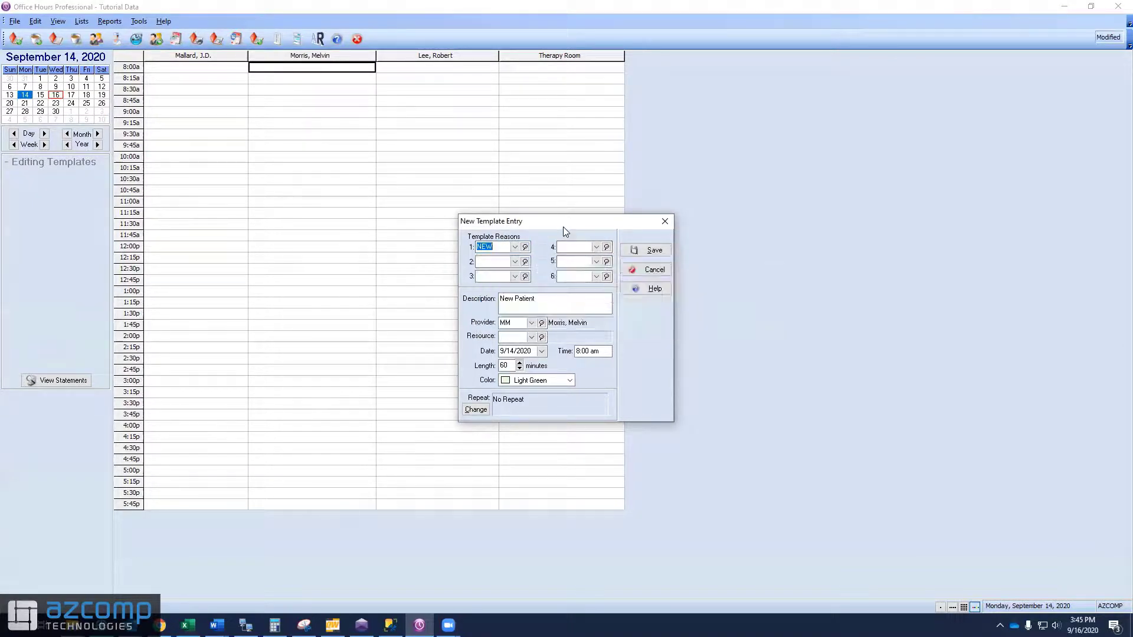
- Set the New Patient template's length to 180 minutes, repeat it weekly on Monday and Wednesday, and save it
left_click(511, 366)
left_click(520, 363)
left_click(477, 409)
left_click(487, 327)
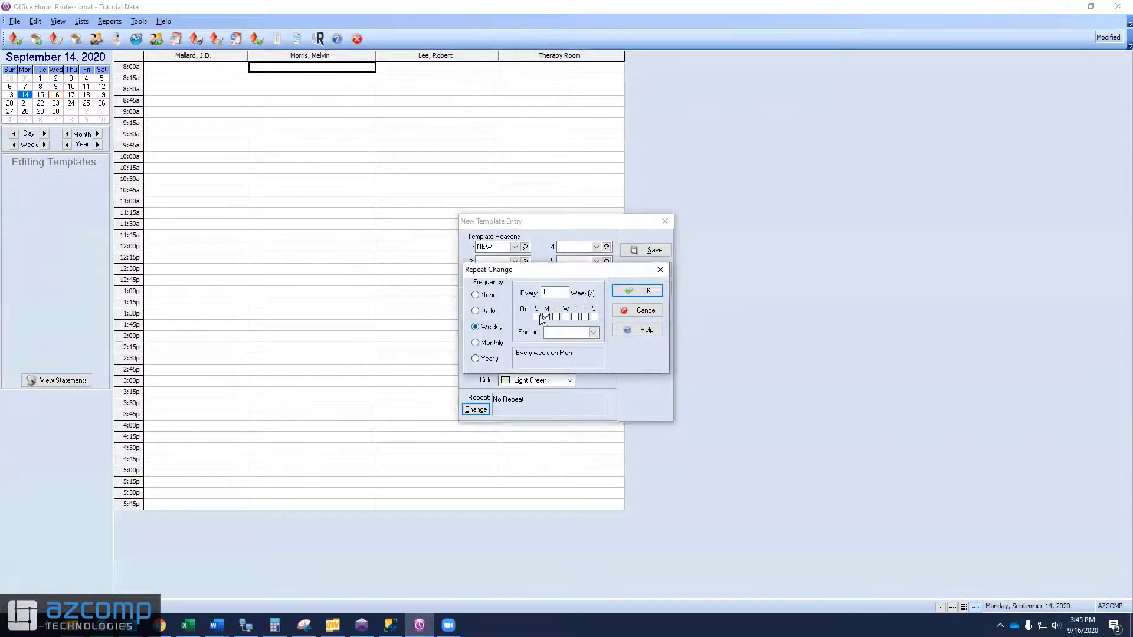
left_click(565, 317)
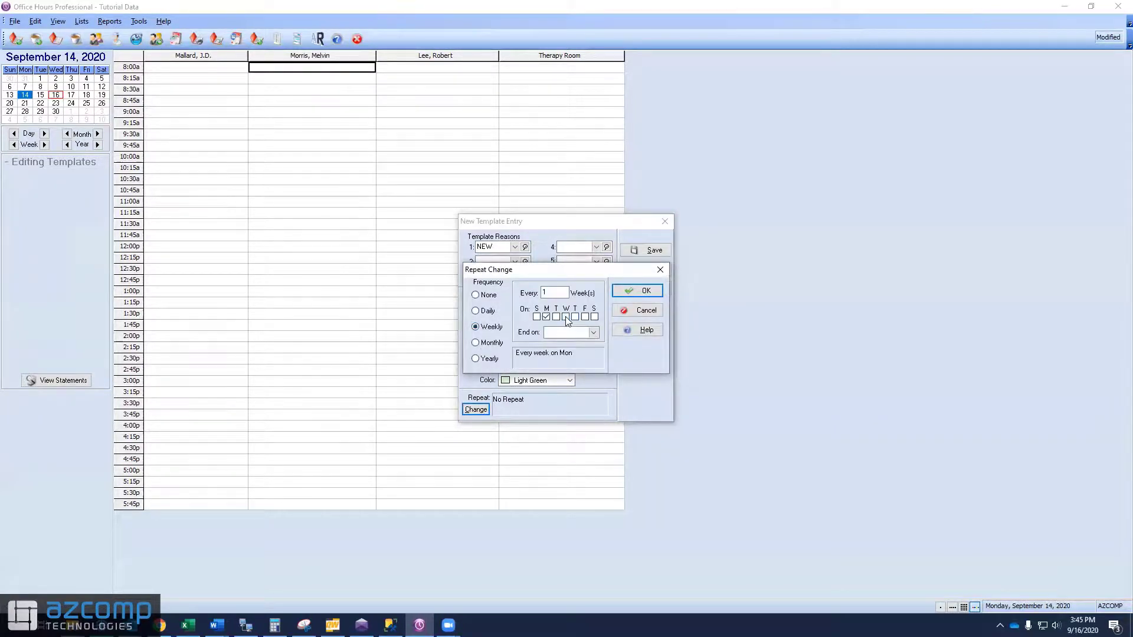
left_click(636, 291)
left_click(643, 251)
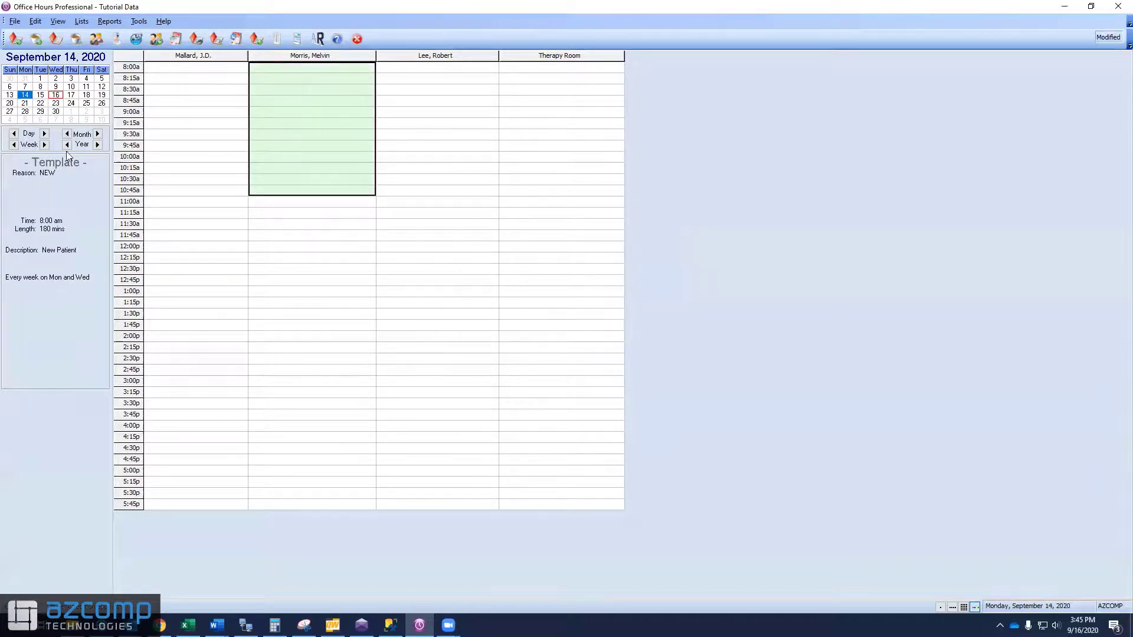
- Return to appointment editing and check the daily schedules from September 15 through September 18
left_click(59, 22)
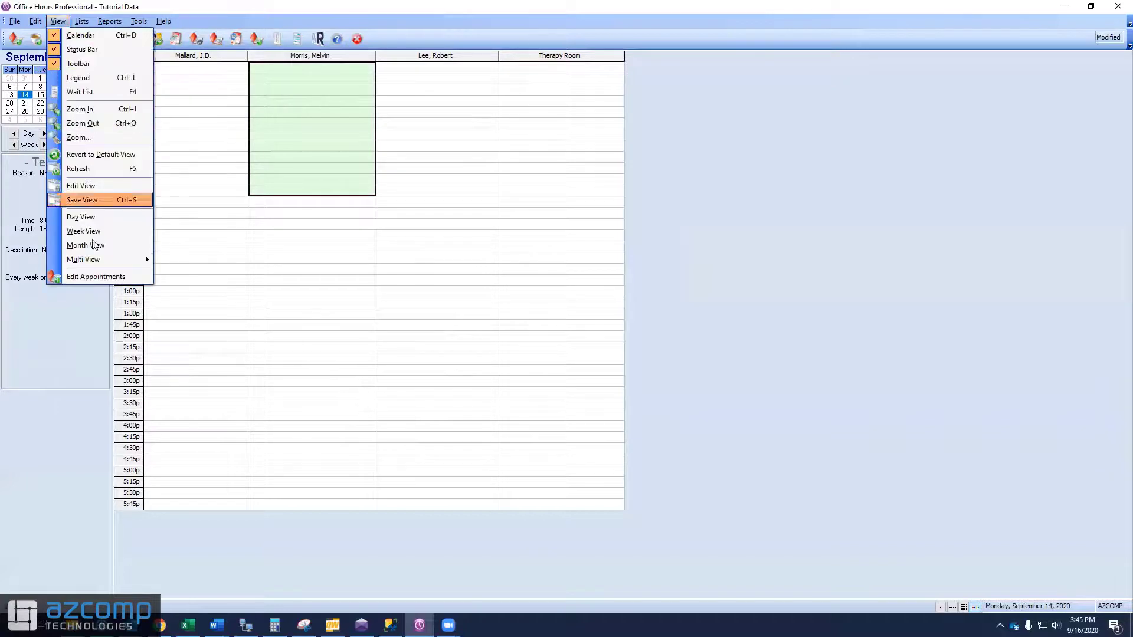
left_click(101, 275)
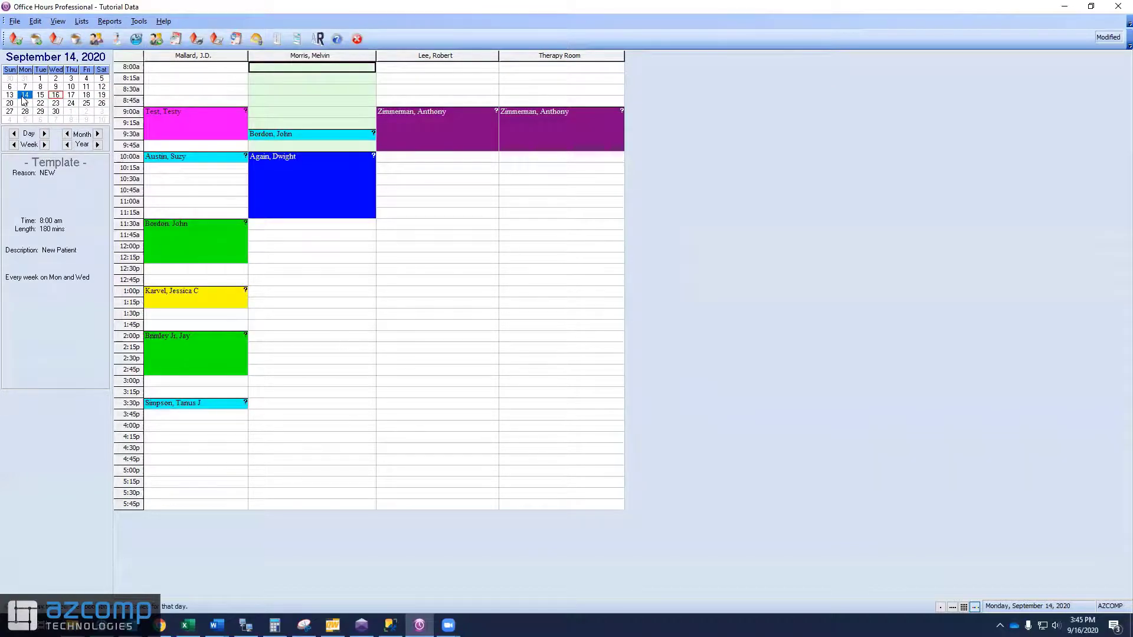
left_click(40, 95)
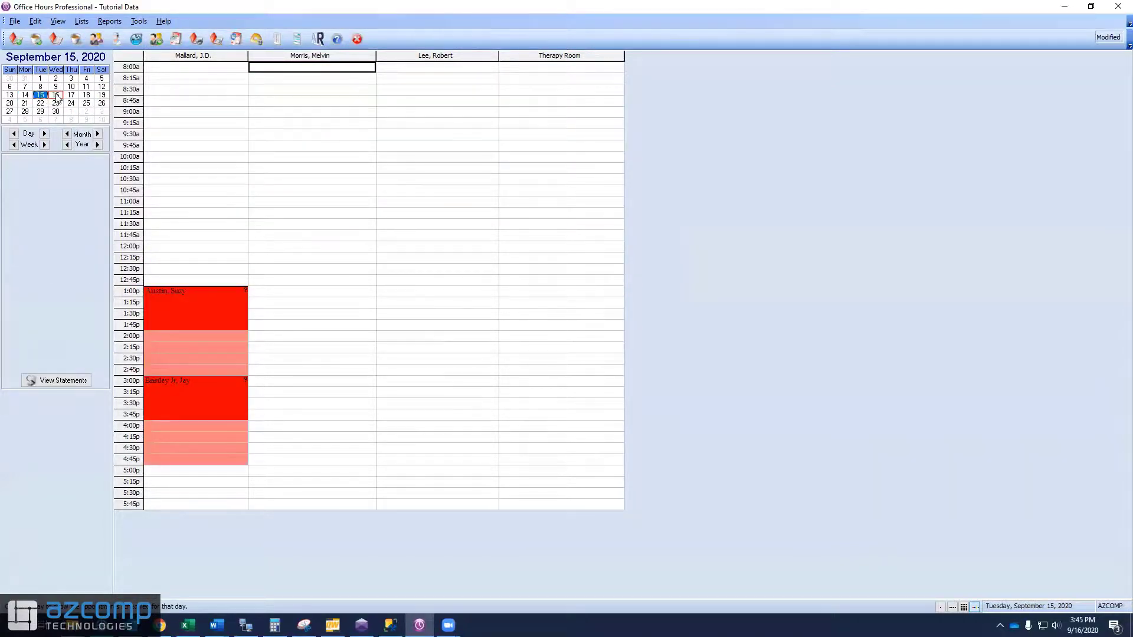
left_click(57, 95)
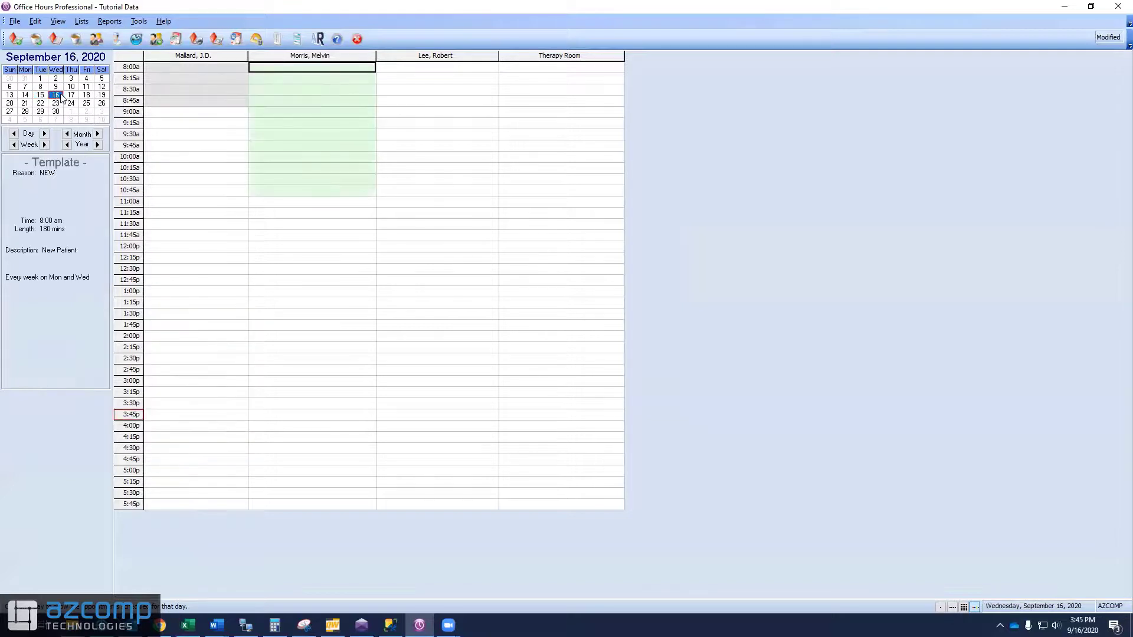
left_click(70, 97)
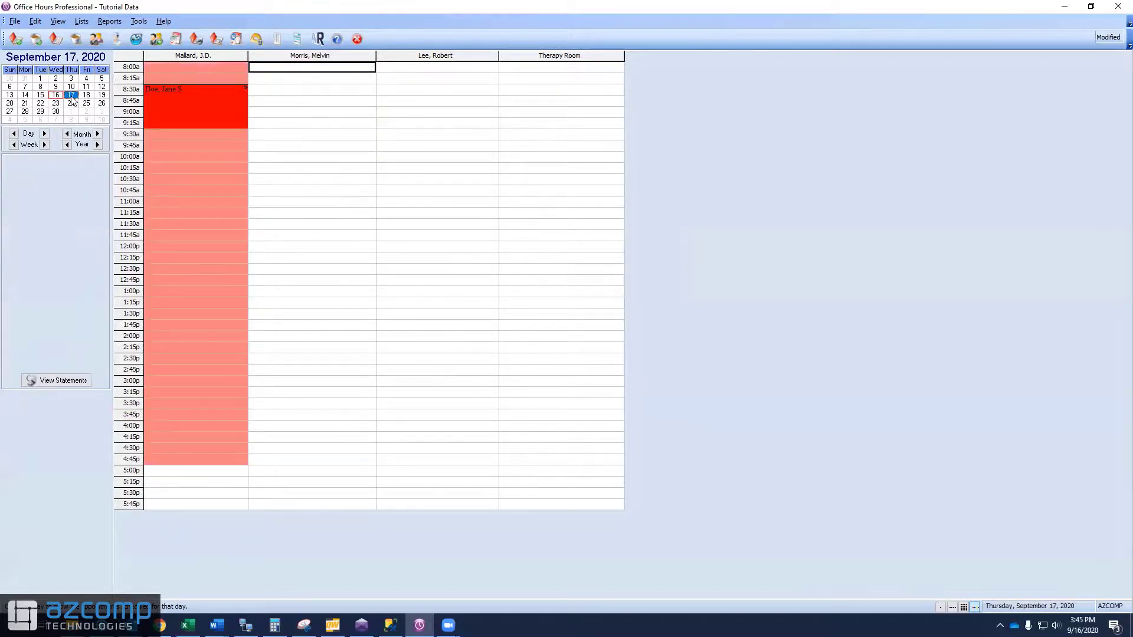
left_click(85, 98)
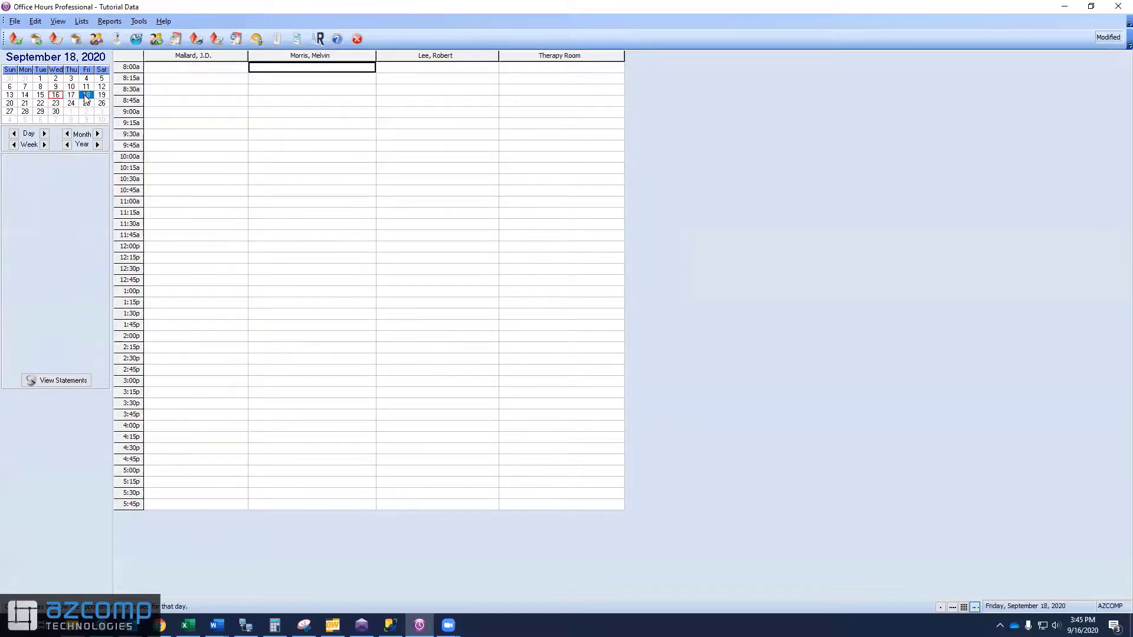
- Book a patient on September 23 at 8:00 am in the second provider's New Patient block and save the appointment
left_click(27, 103)
key("Right")
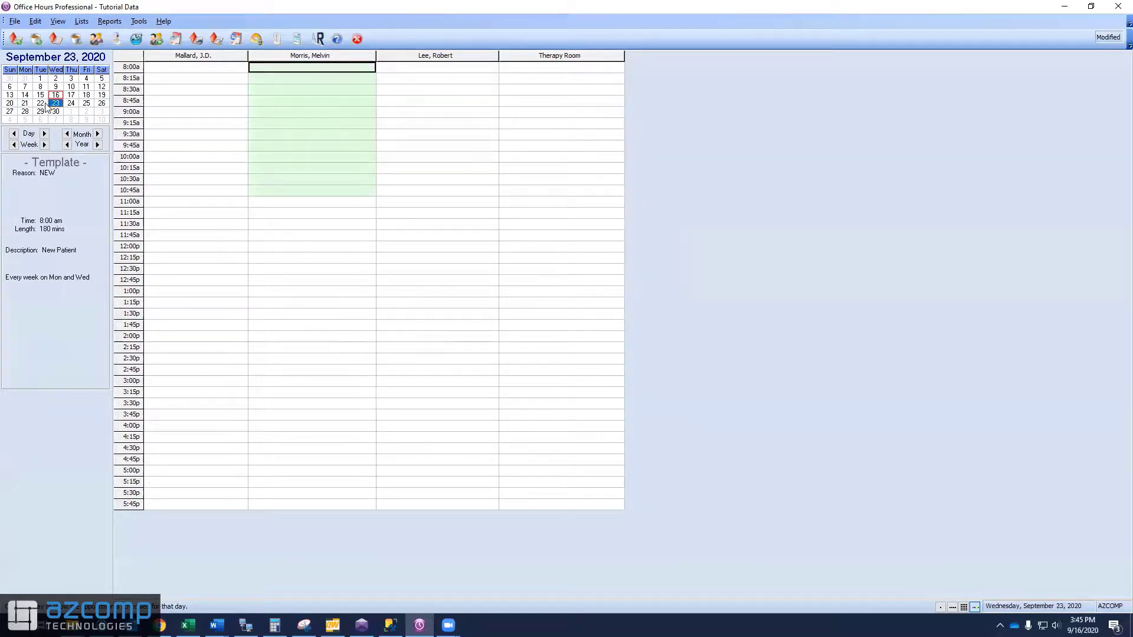
key("Right")
double_click(282, 70)
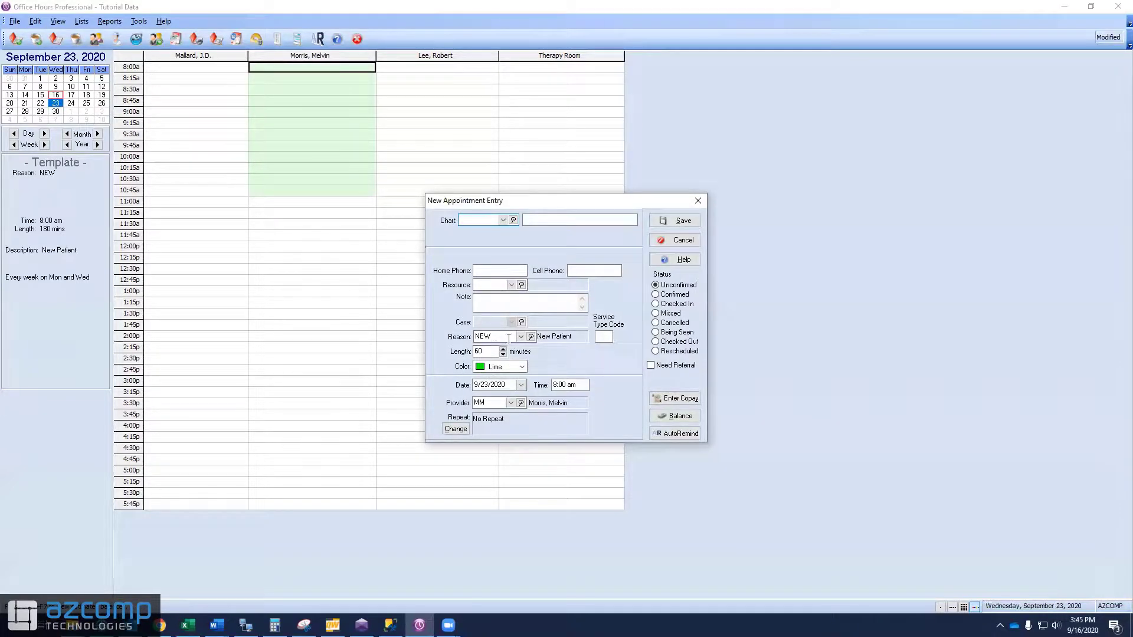
left_click(501, 221)
left_click(546, 256)
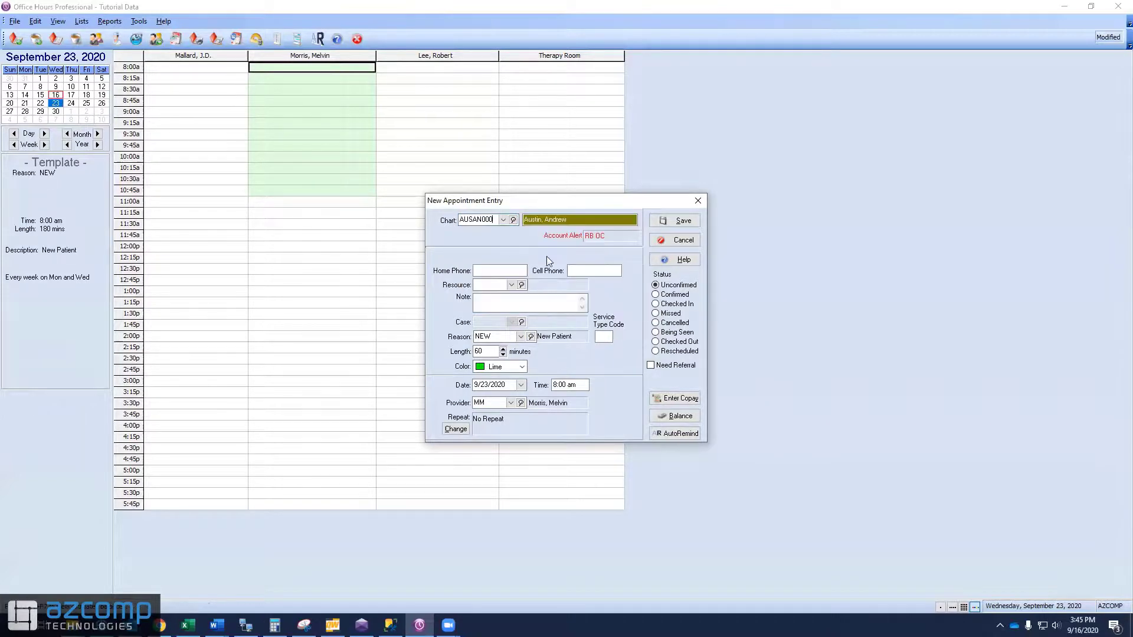
left_click(666, 221)
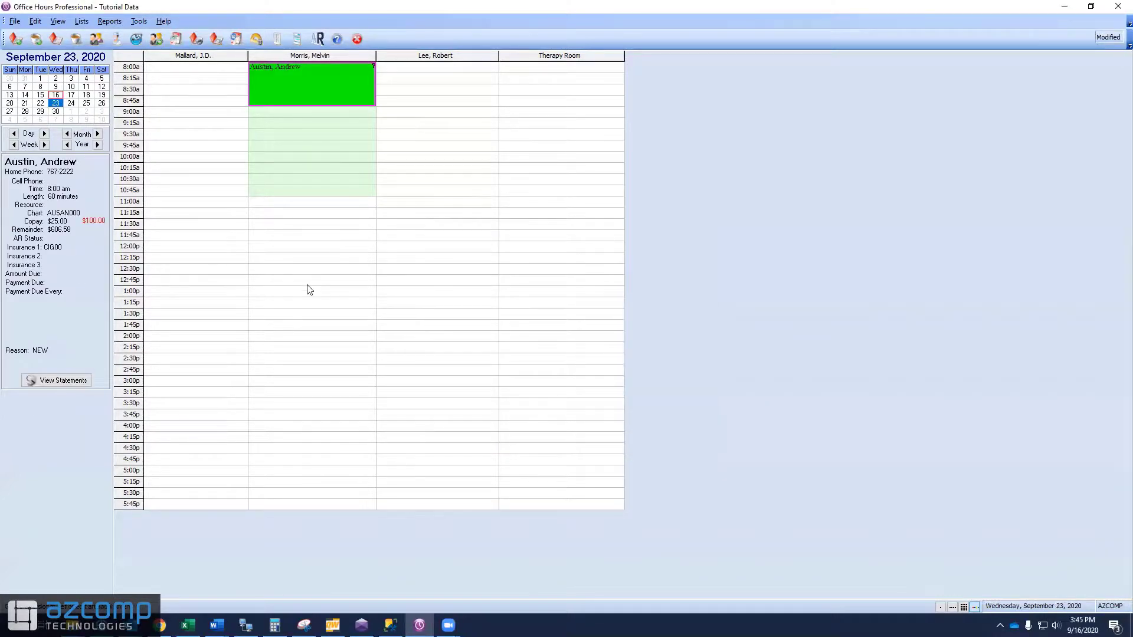